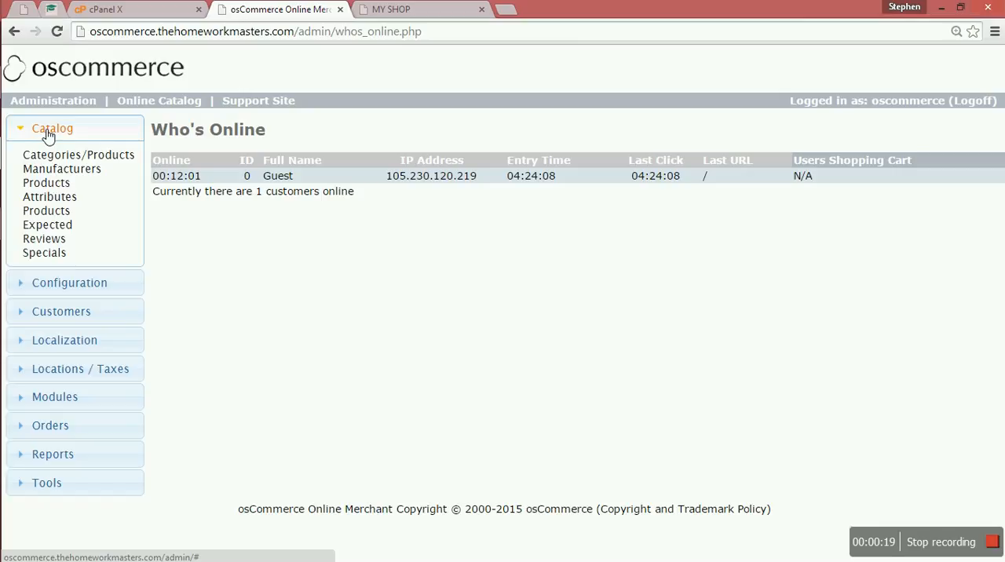
# Create a new top-level product category named "vehicles" with no image and a blank sort order, and save it
pyautogui.click(88, 162)
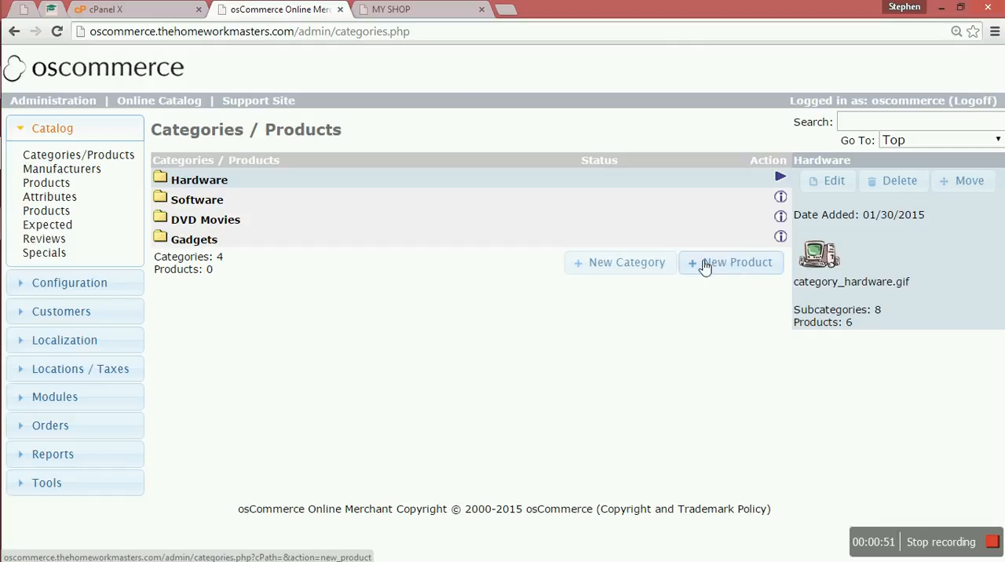
pyautogui.click(639, 267)
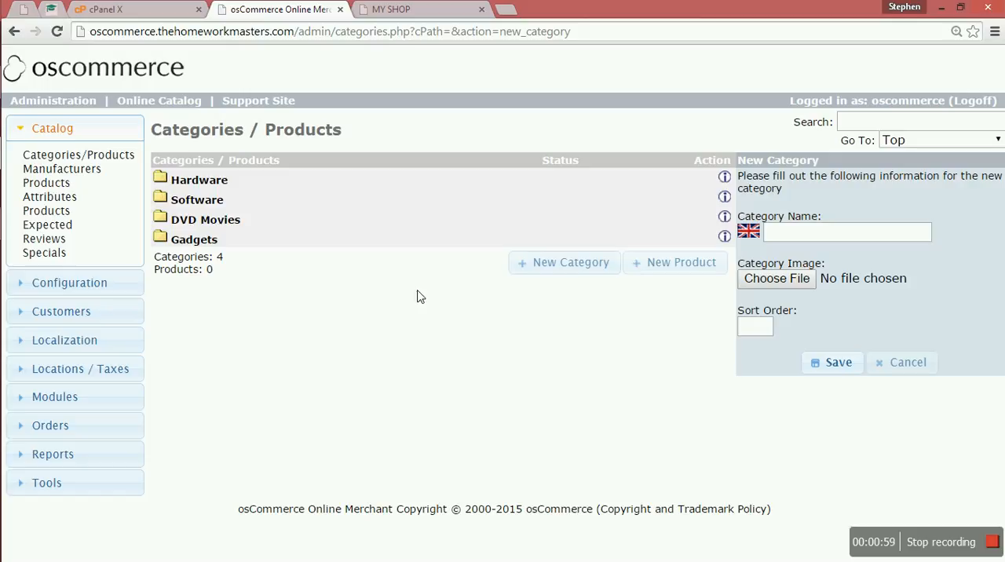
pyautogui.click(806, 234)
pyautogui.write('vr')
pyautogui.press('BackSpace')
pyautogui.press('BackSpace')
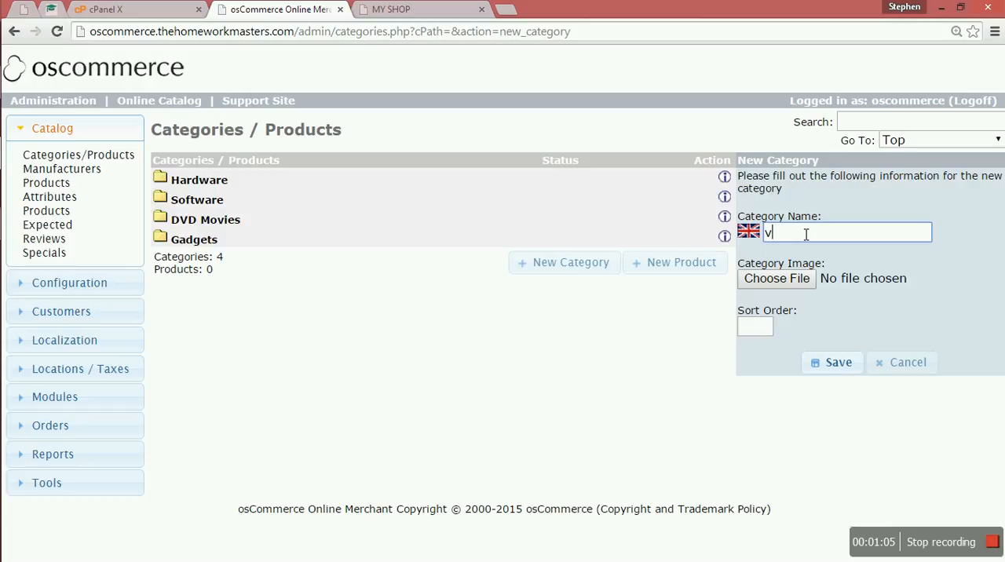
pyautogui.write('vehicles')
pyautogui.click(765, 330)
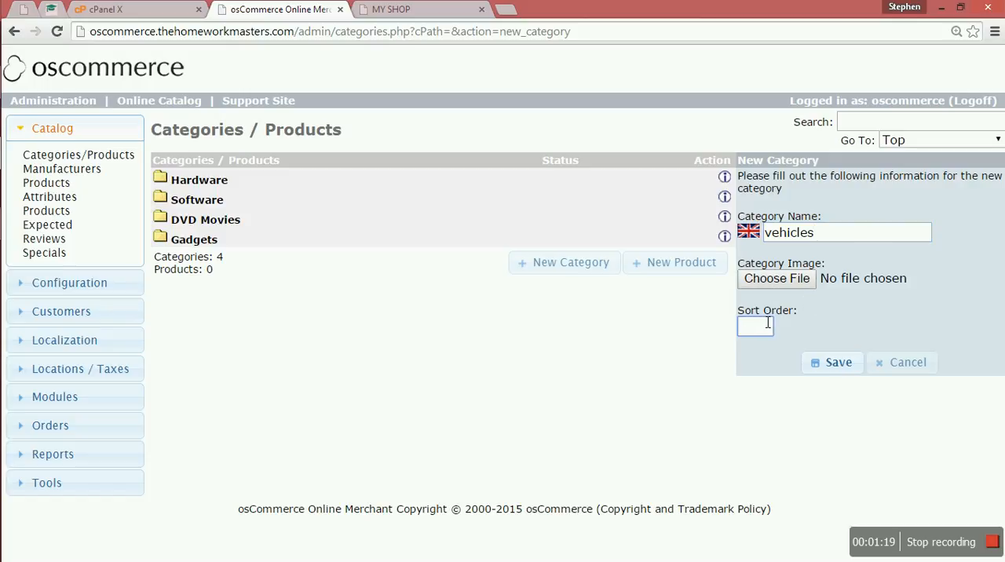
pyautogui.click(838, 366)
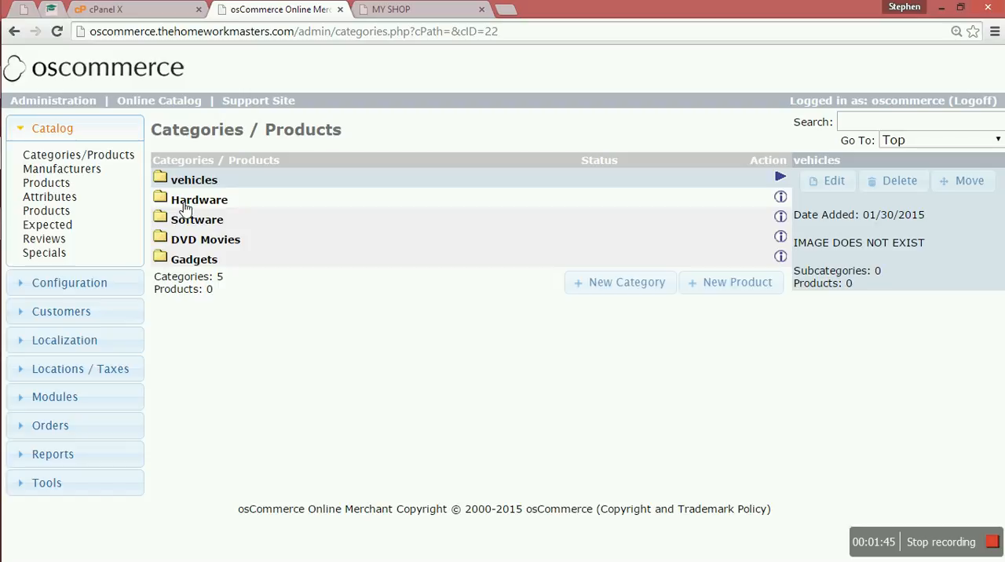
# Compare the category list in the administration with the categories shown on the MY SHOP storefront
pyautogui.click(410, 8)
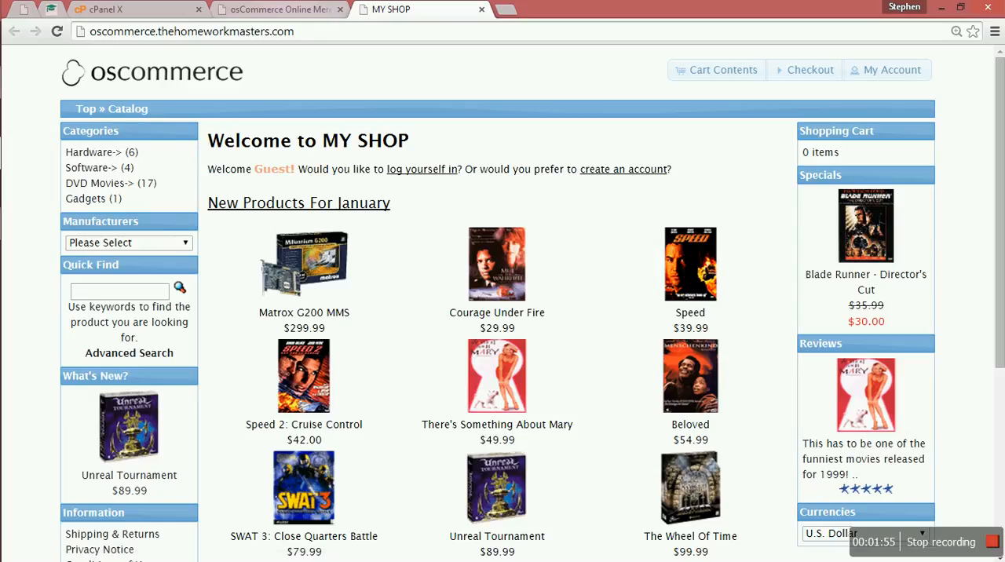
pyautogui.click(281, 9)
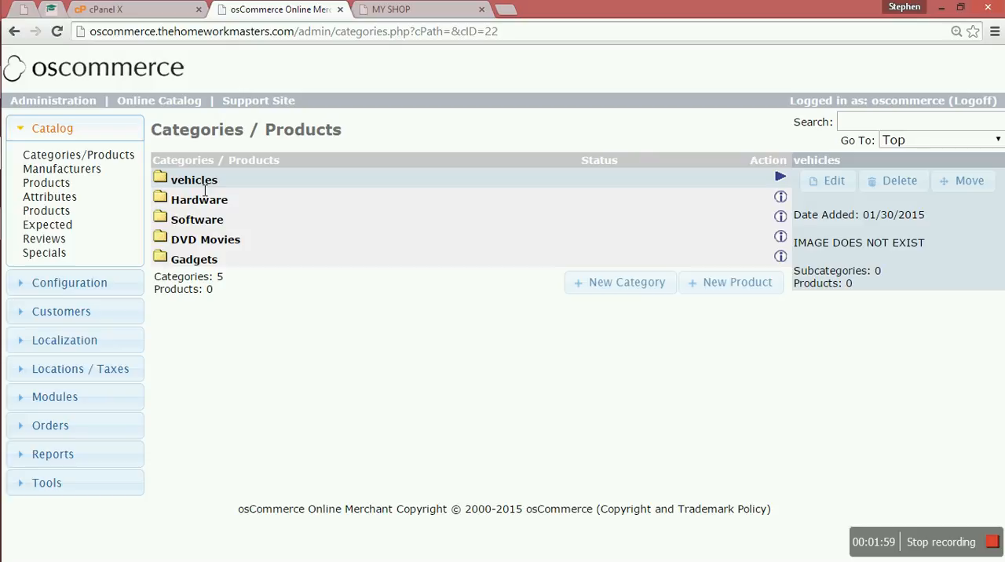
pyautogui.click(418, 13)
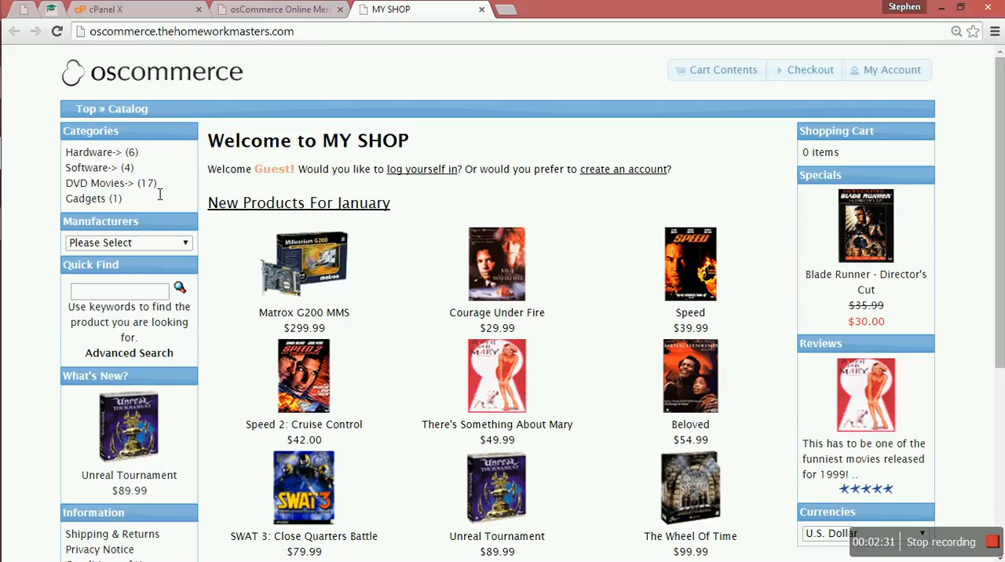
pyautogui.scroll(-3, 159, 194)
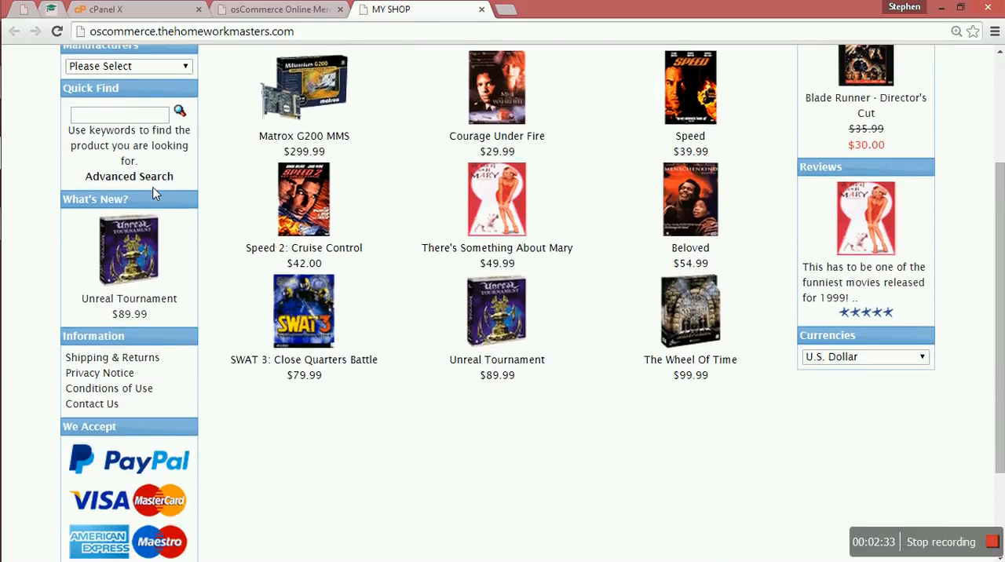
pyautogui.scroll(3, 159, 194)
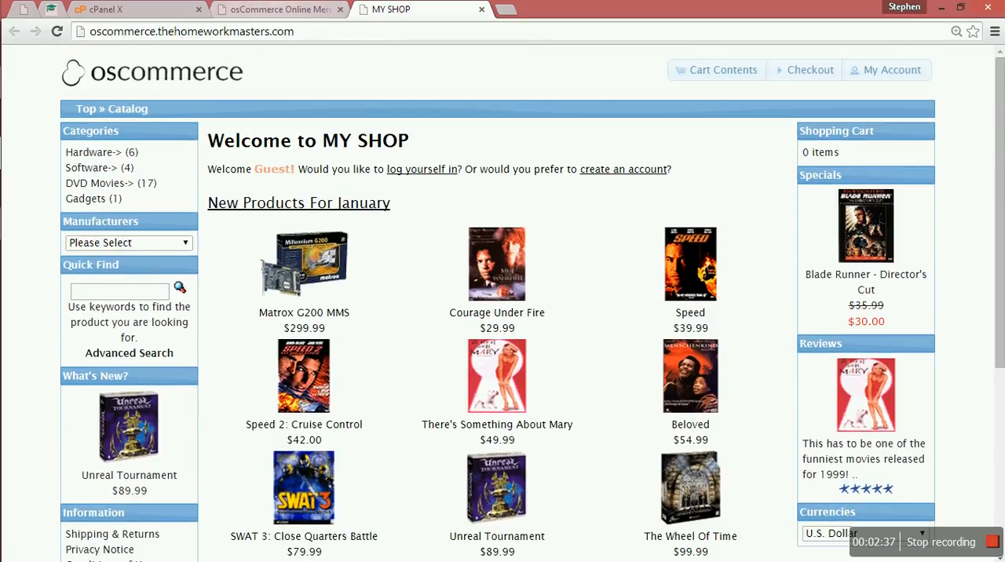
pyautogui.click(260, 9)
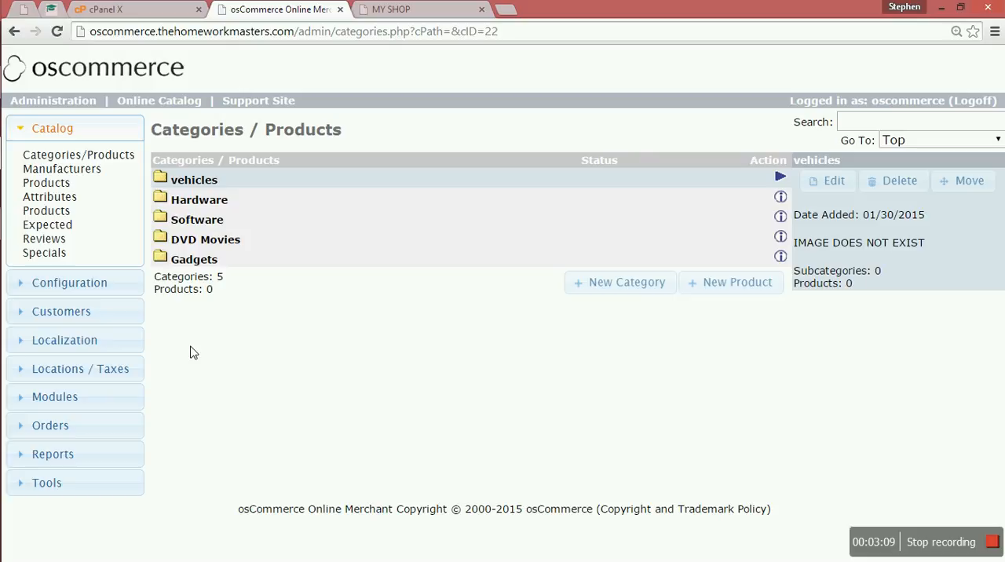
pyautogui.click(393, 9)
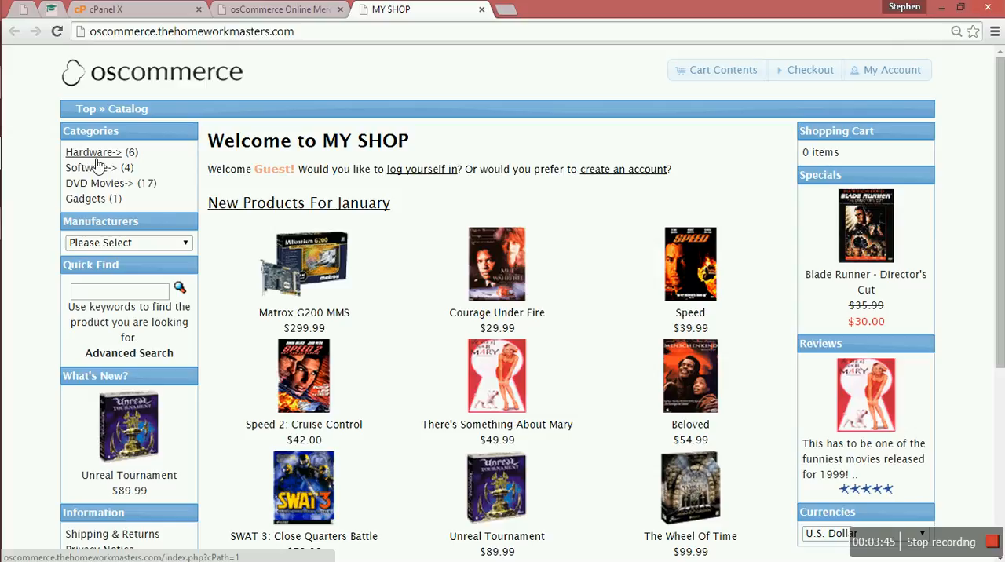
# View the manufacturers in the administration and compare them with the manufacturer choices on the MY SHOP storefront
pyautogui.click(279, 9)
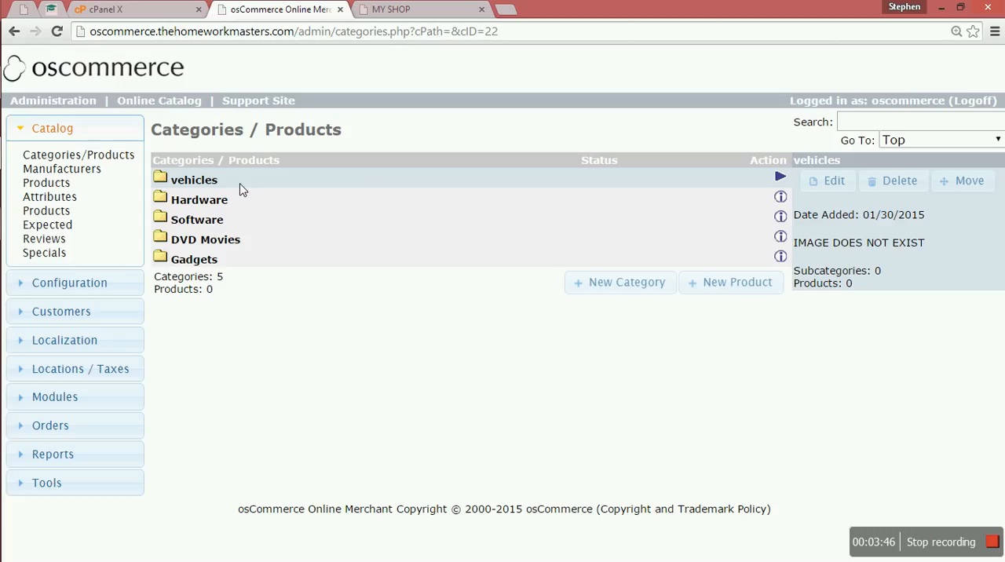
pyautogui.click(60, 173)
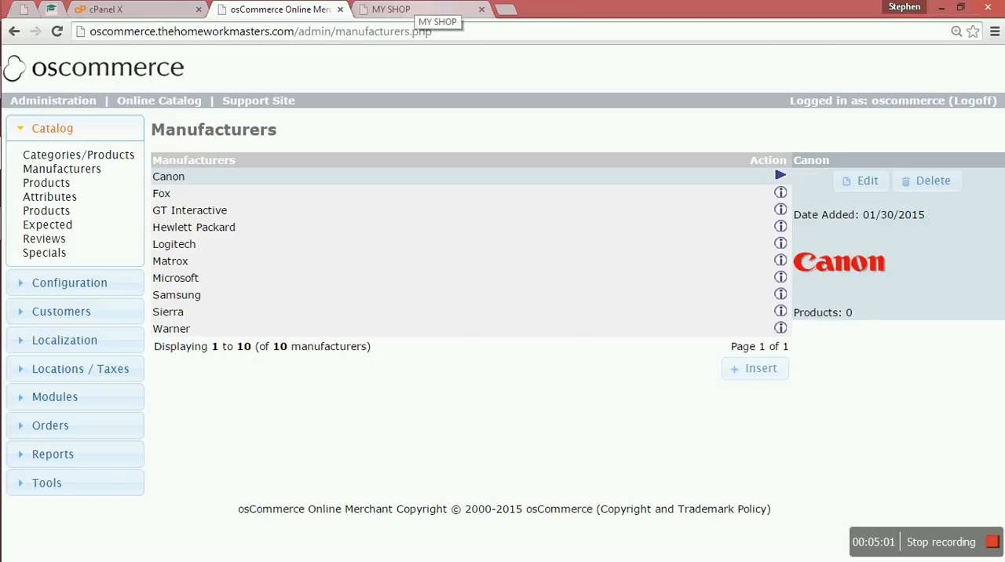
pyautogui.click(420, 10)
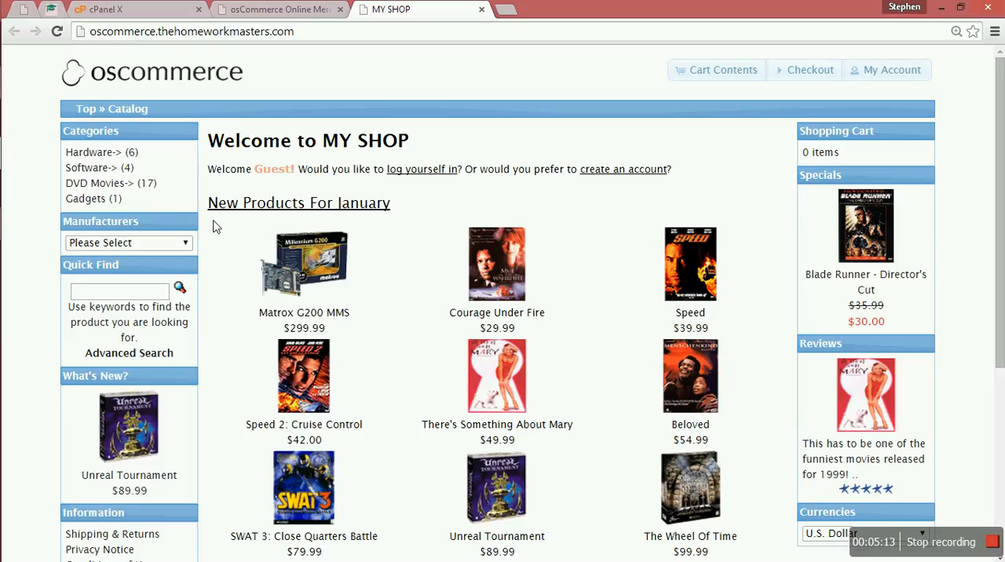
pyautogui.click(188, 245)
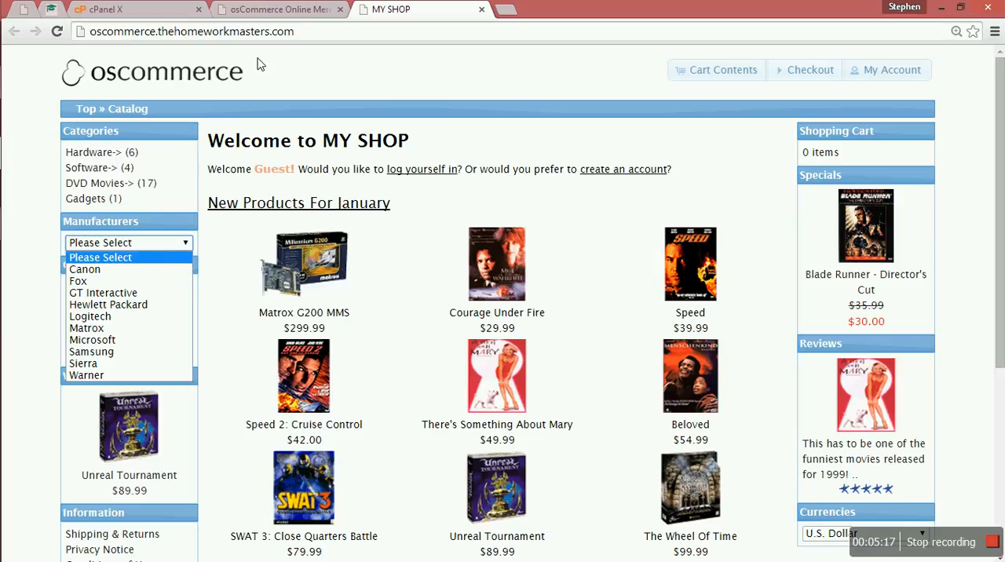
# In the administration's products attributes, add a new product option named "fxfgccgh"
pyautogui.click(264, 9)
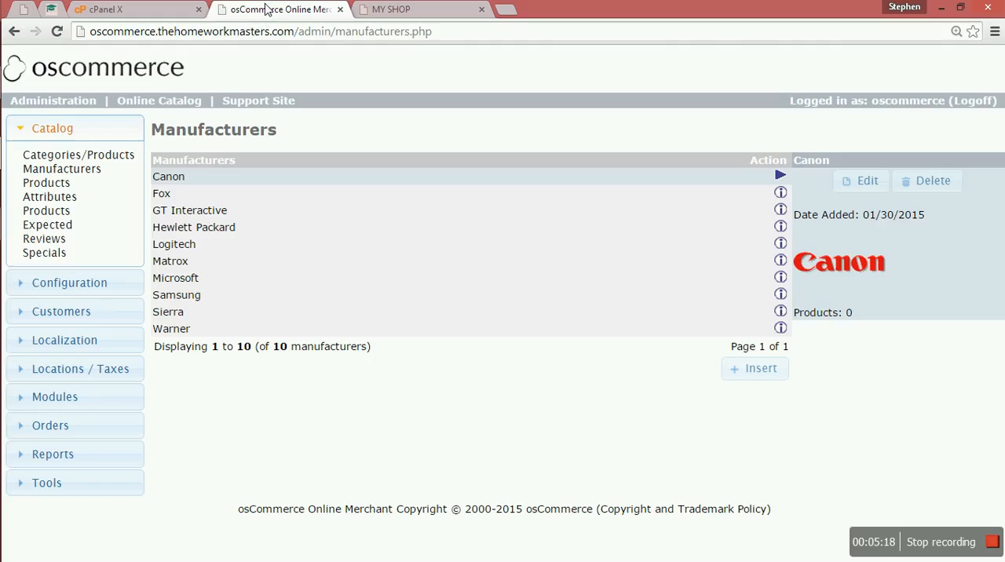
pyautogui.click(48, 190)
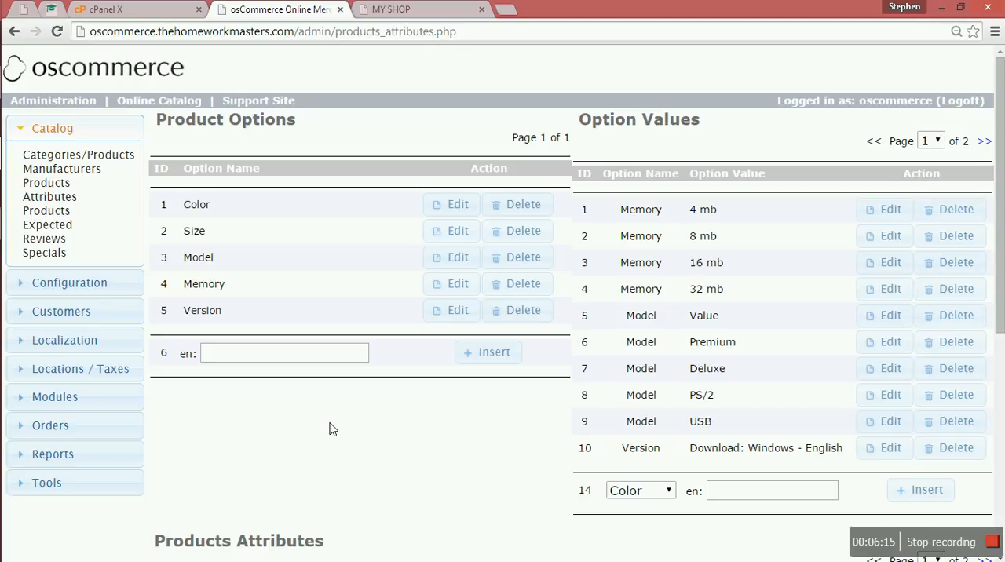
pyautogui.click(241, 358)
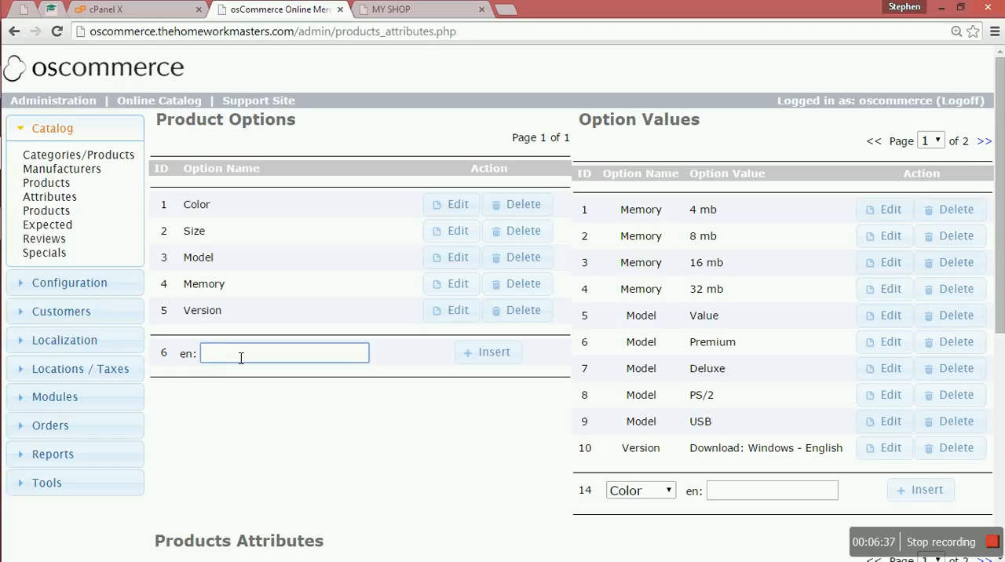
pyautogui.write('fxfgccgh')
pyautogui.click(487, 355)
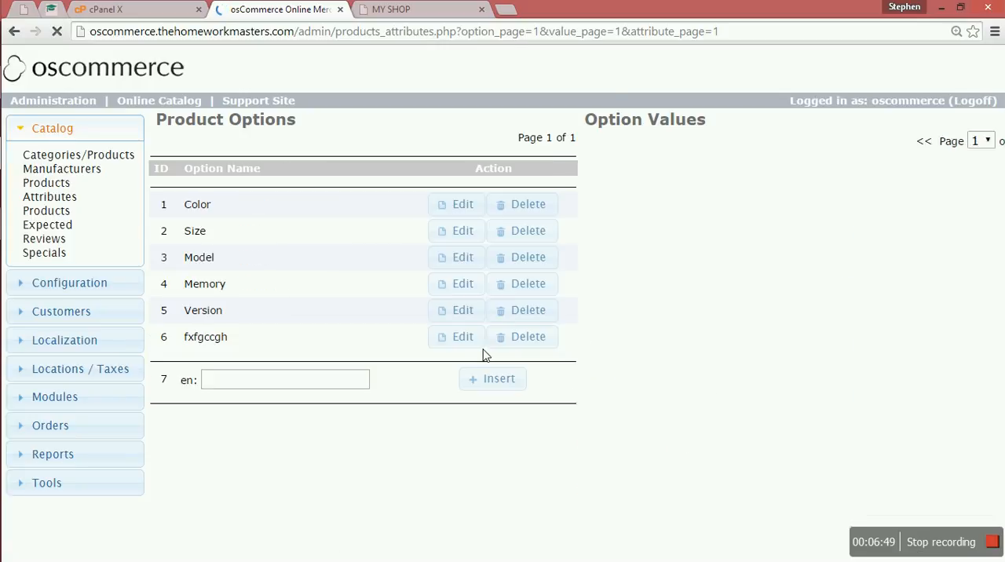
# Delete the product option "fxfgccgh" and confirm its removal
pyautogui.scroll(-1, 483, 355)
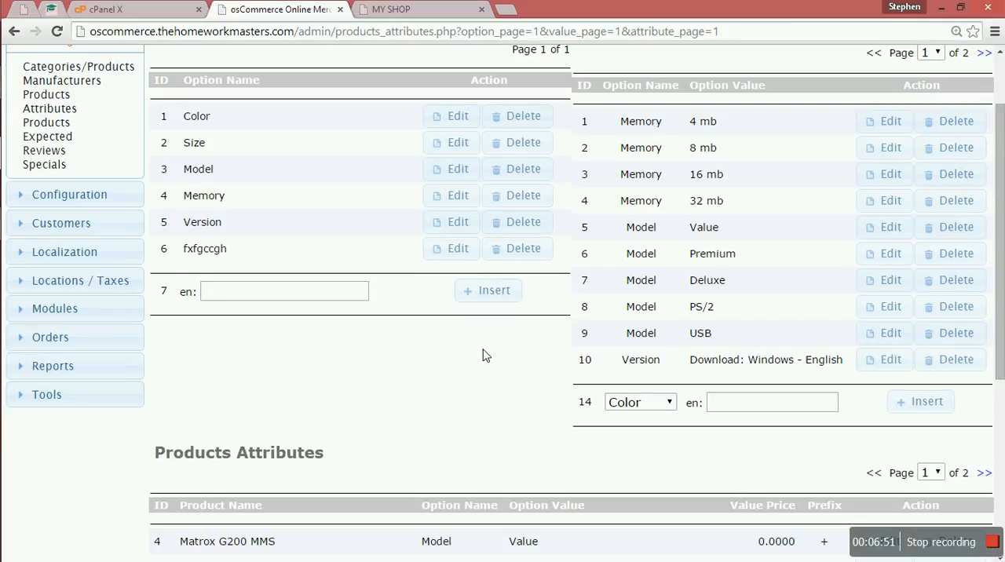
pyautogui.scroll(2, 483, 356)
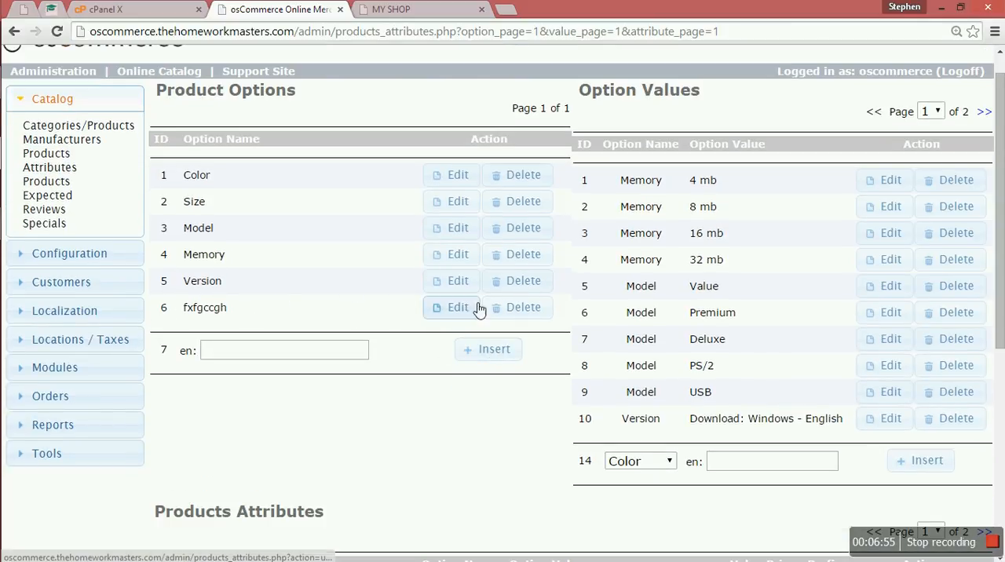
pyautogui.click(515, 313)
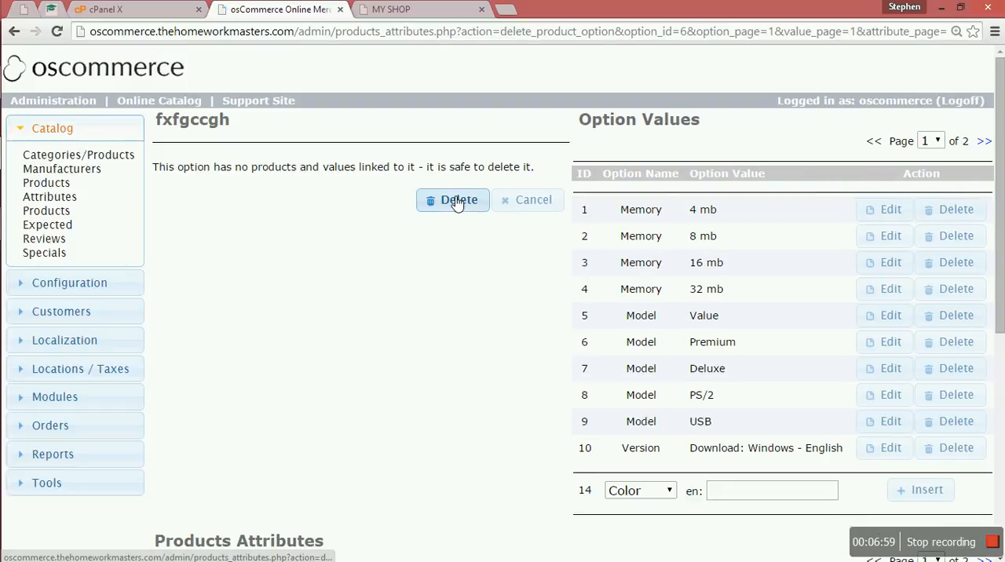
pyautogui.click(453, 202)
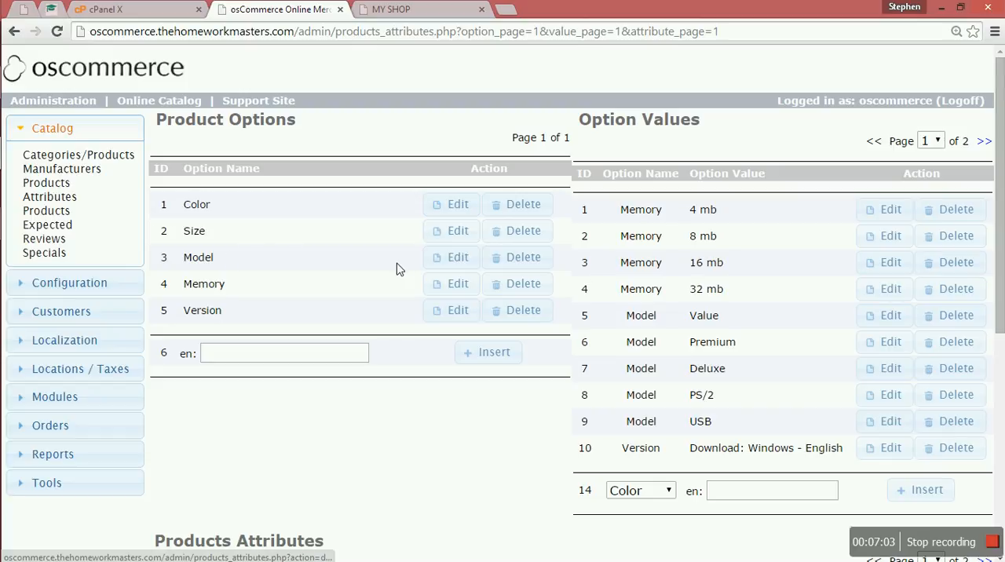
# Open the Color product option for editing without changing it, and view the expected products and product reviews pages
pyautogui.click(456, 209)
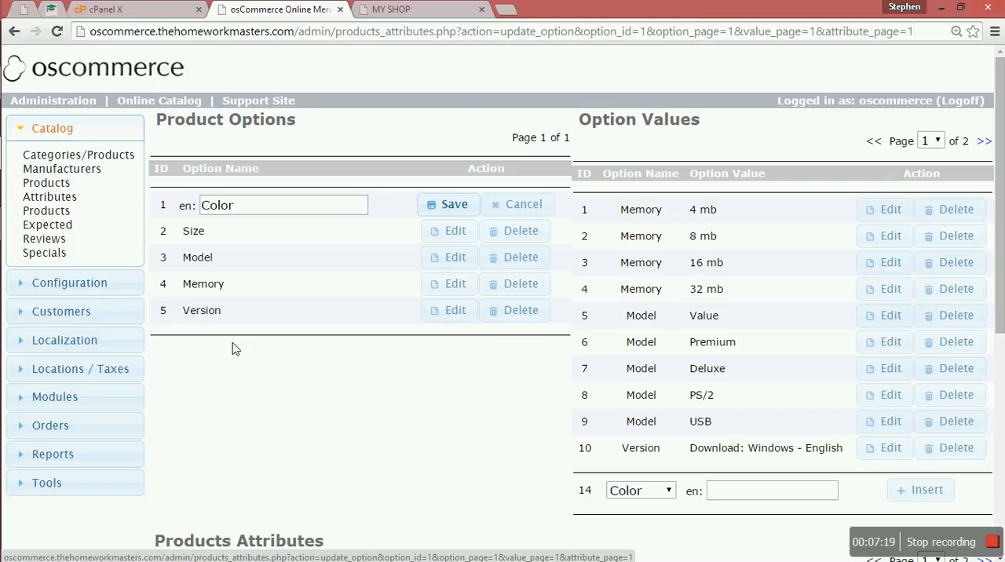
pyautogui.click(63, 219)
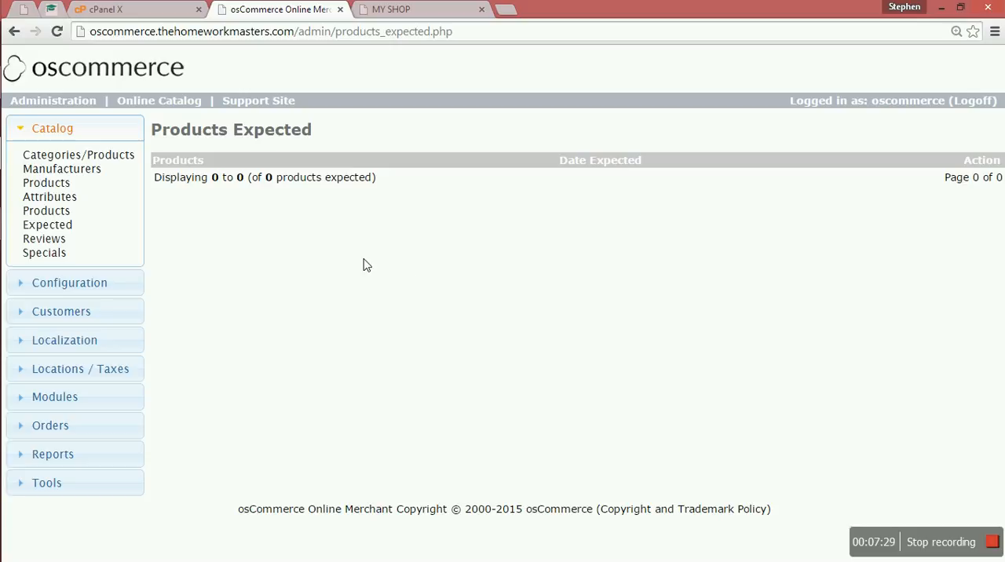
pyautogui.click(50, 244)
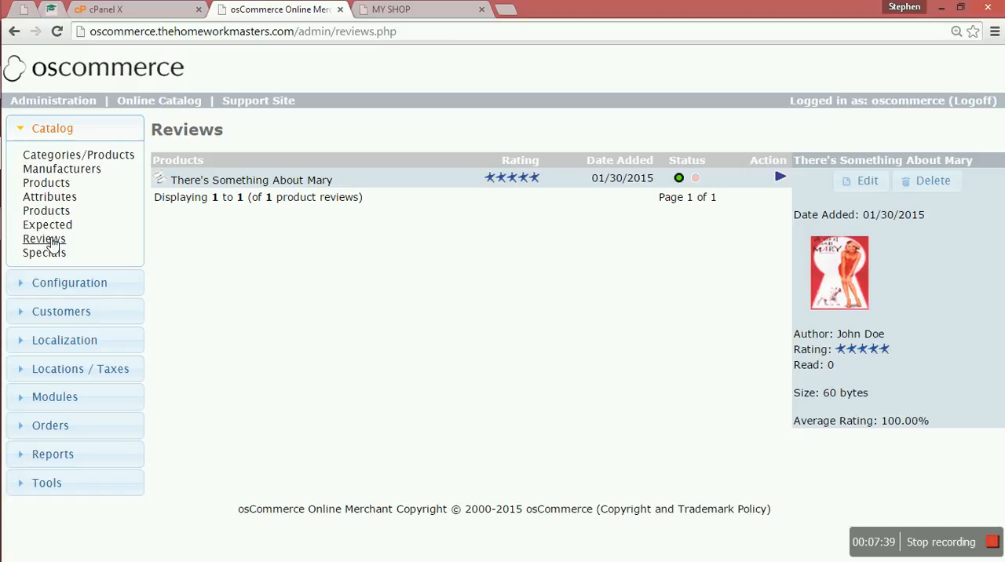
# On the MY SHOP storefront, open the reviews of the DVD "Beloved" and start writing a review
pyautogui.click(440, 9)
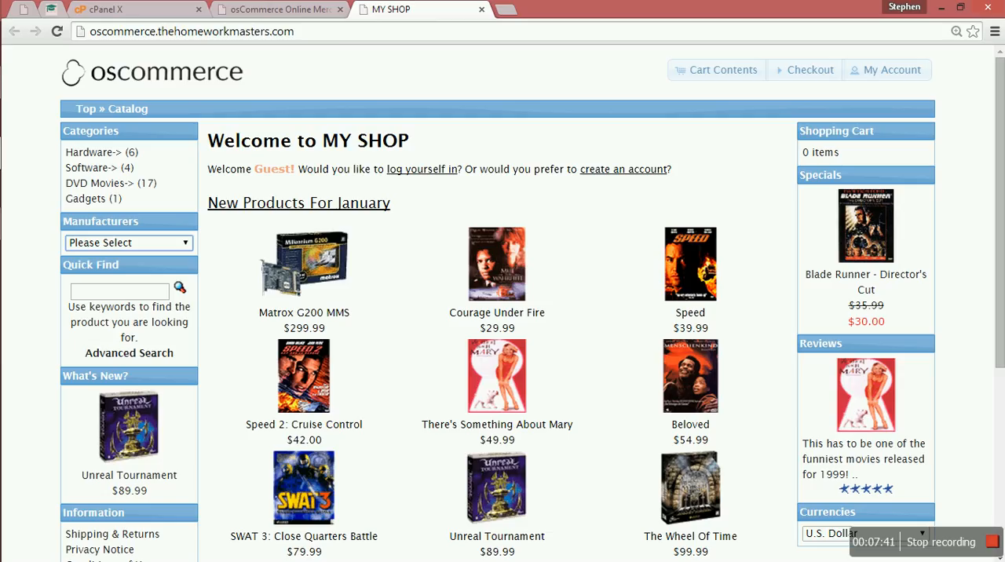
pyautogui.click(675, 363)
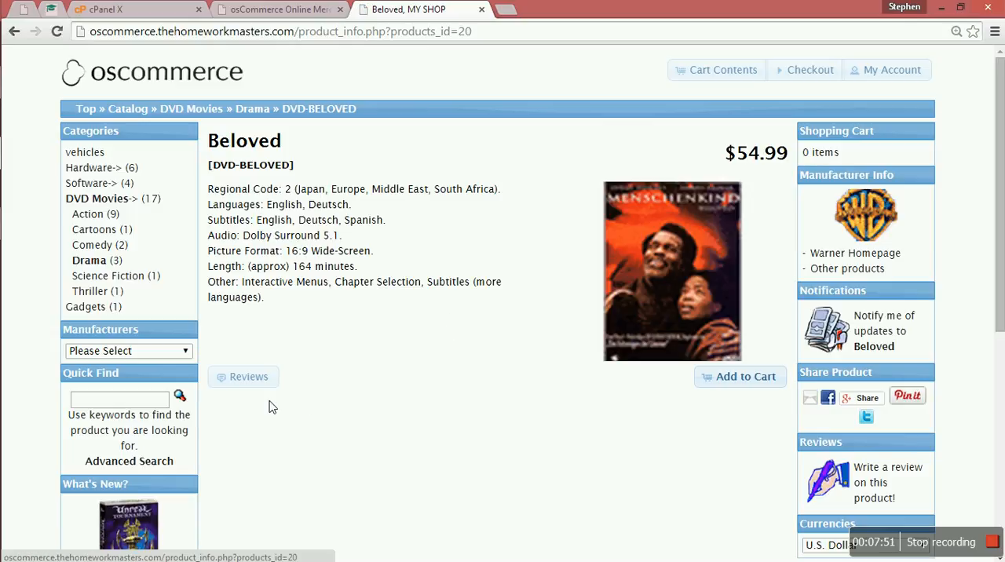
pyautogui.click(235, 381)
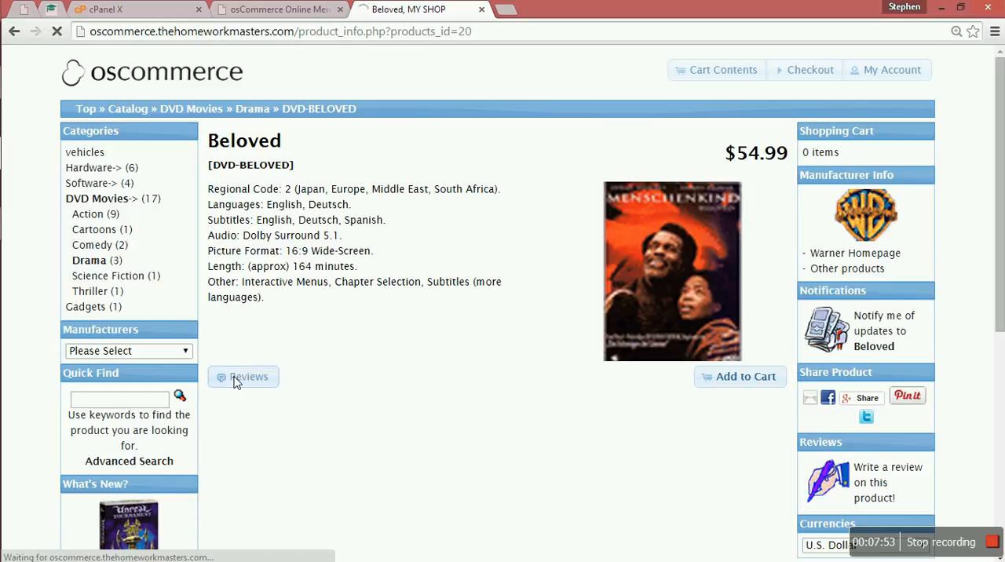
pyautogui.scroll(-1, 236, 381)
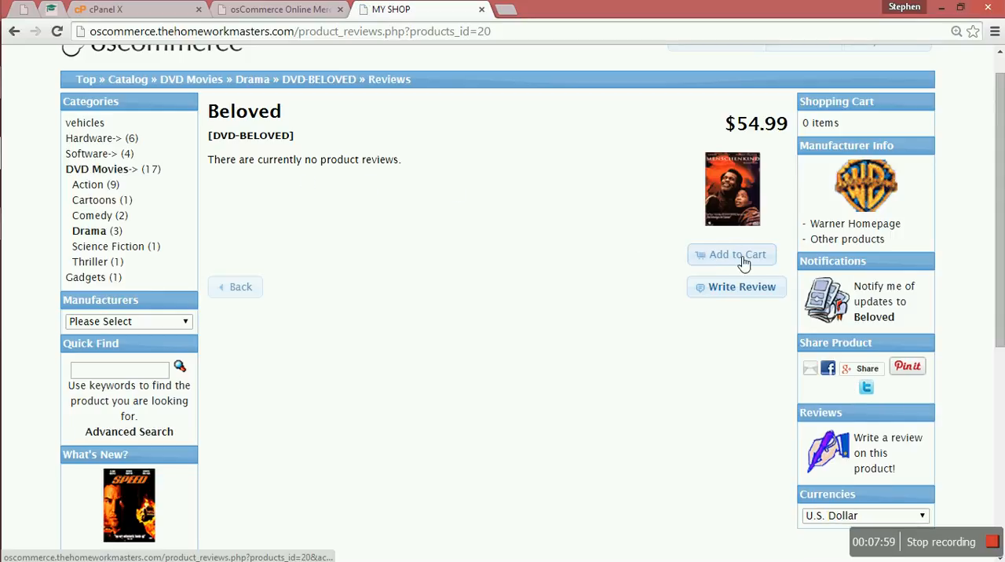
pyautogui.click(731, 296)
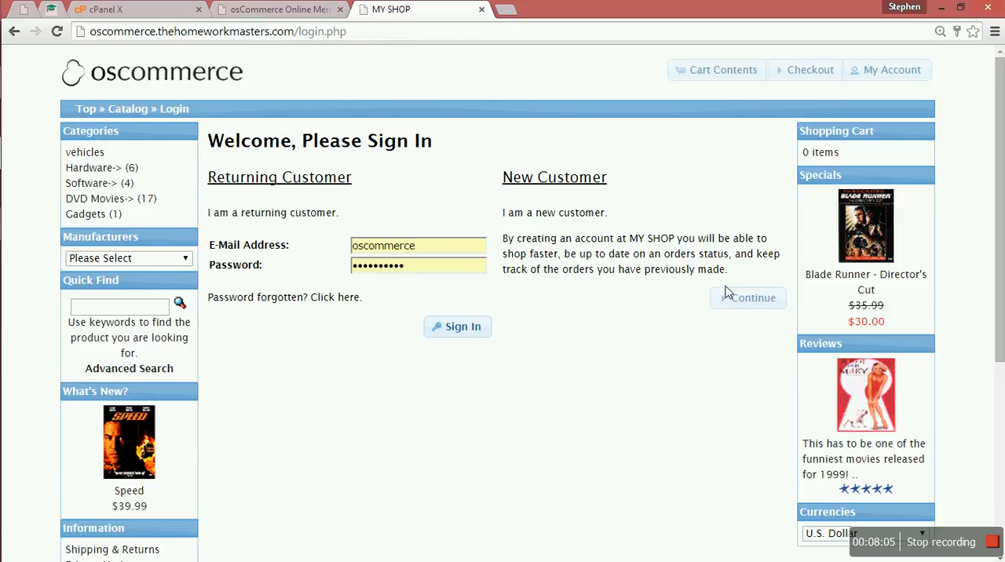
# Try to sign in to the shop as a returning customer with the prefilled login, re-entering the account password
pyautogui.click(451, 331)
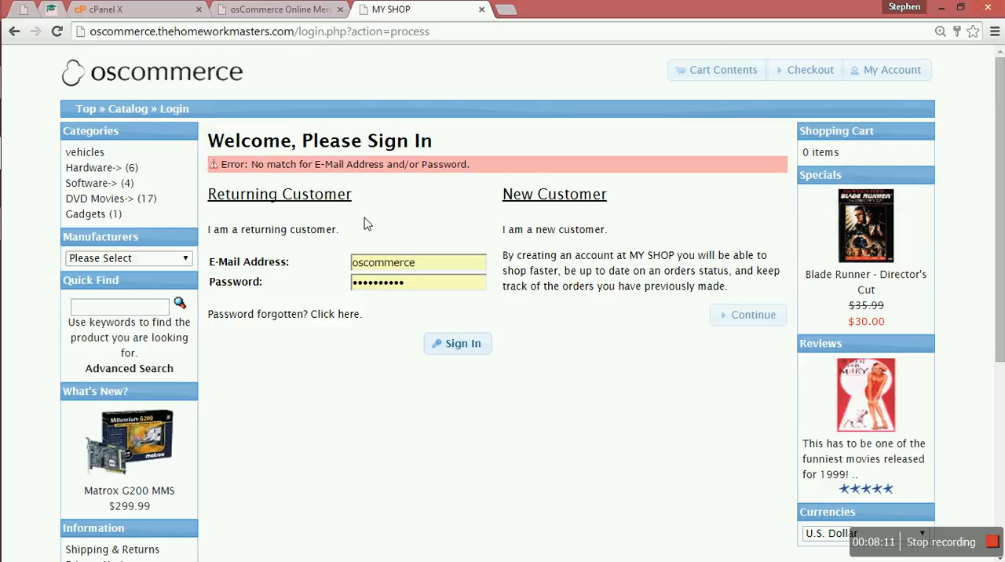
pyautogui.click(416, 288)
pyautogui.press('BackSpace')
pyautogui.press('BackSpace')
pyautogui.press('BackSpace')
pyautogui.press('BackSpace')
pyautogui.press('BackSpace')
pyautogui.press('BackSpace')
pyautogui.press('BackSpace')
pyautogui.press('BackSpace')
pyautogui.press('BackSpace')
pyautogui.press('BackSpace')
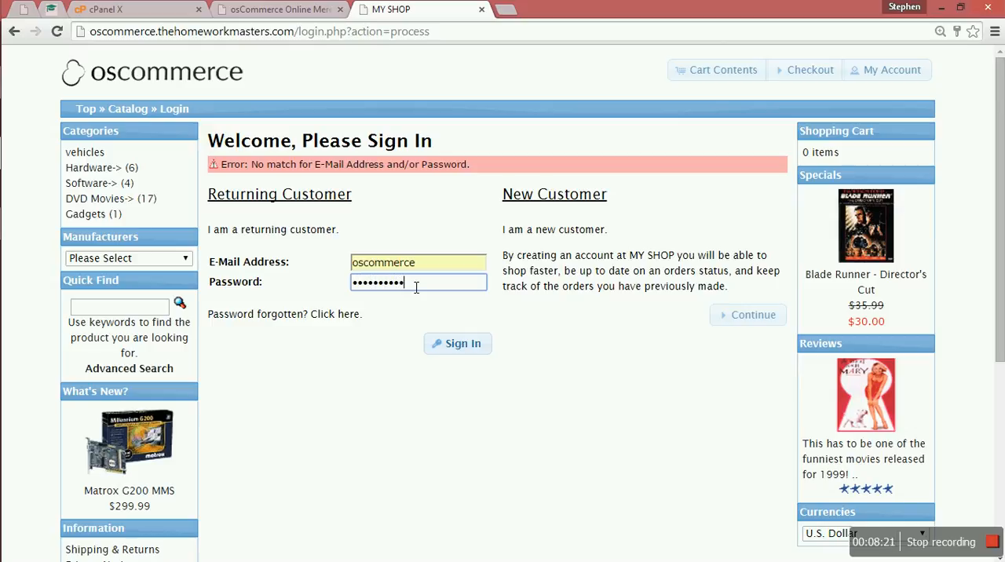
pyautogui.click(471, 347)
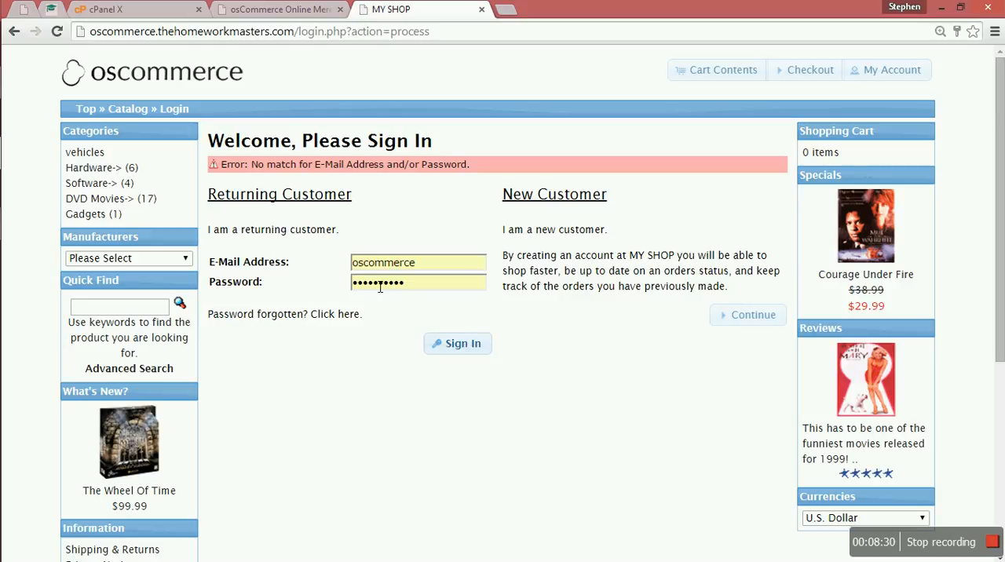
# Look at the product reviews list in the shop administration again, comparing it with the storefront sign-in page
pyautogui.click(310, 10)
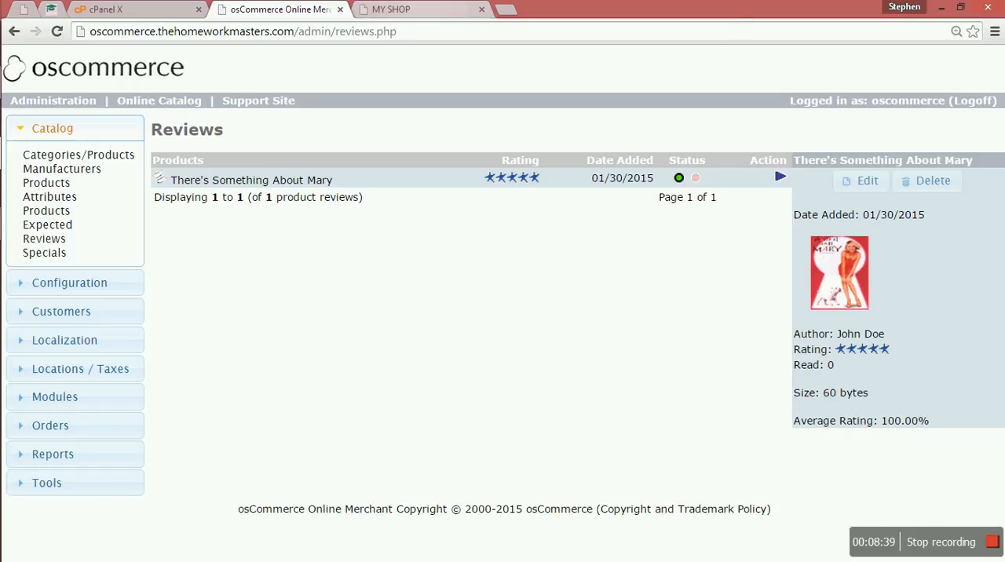
pyautogui.click(439, 9)
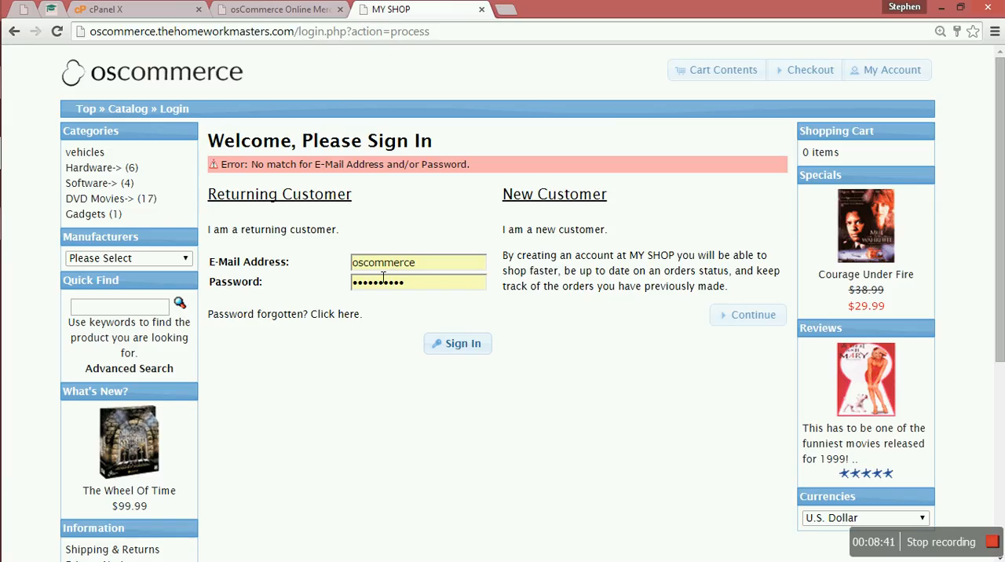
pyautogui.click(282, 9)
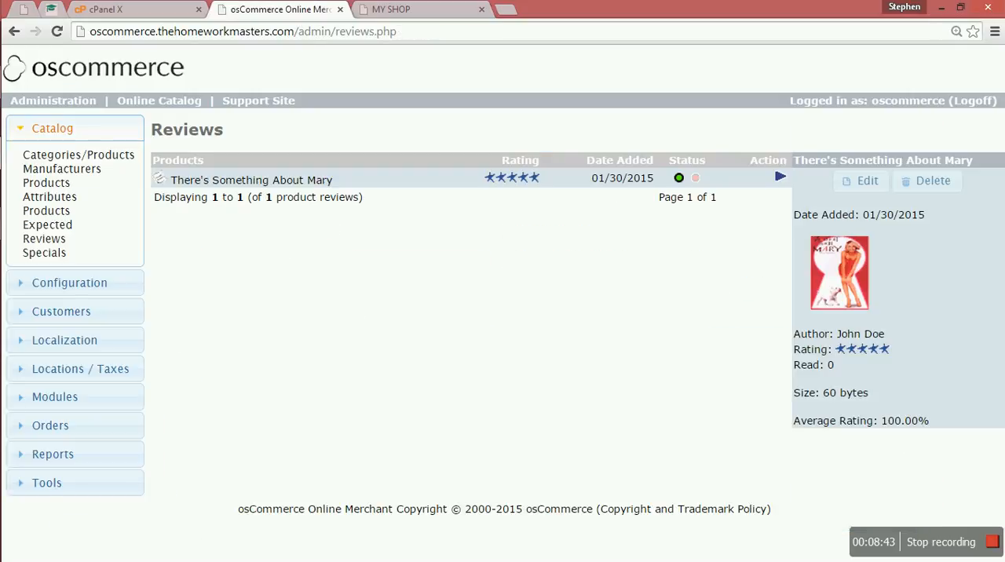
# On the storefront, open the new customer account form, look through its fields and go back to the sign-in page
pyautogui.click(424, 10)
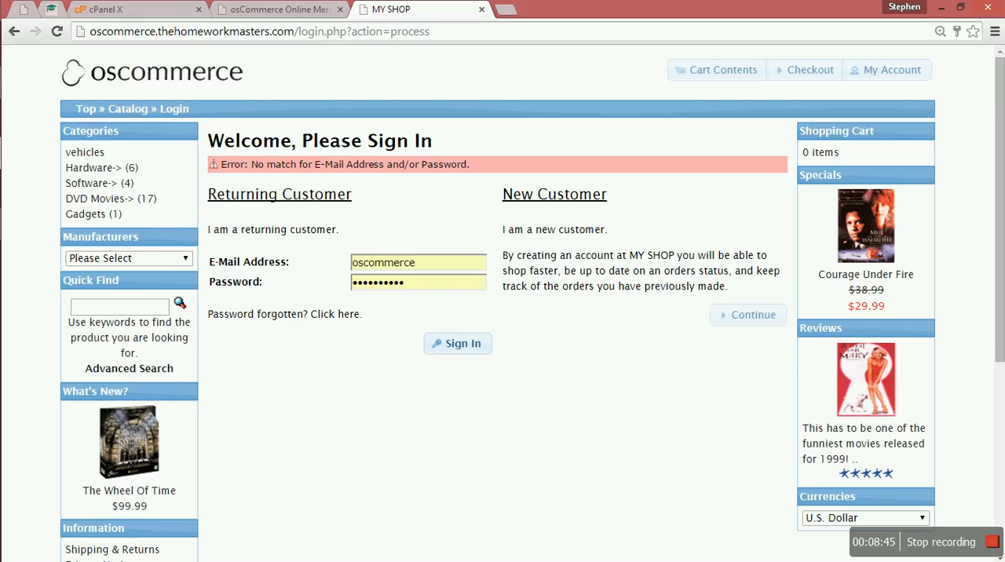
pyautogui.click(738, 324)
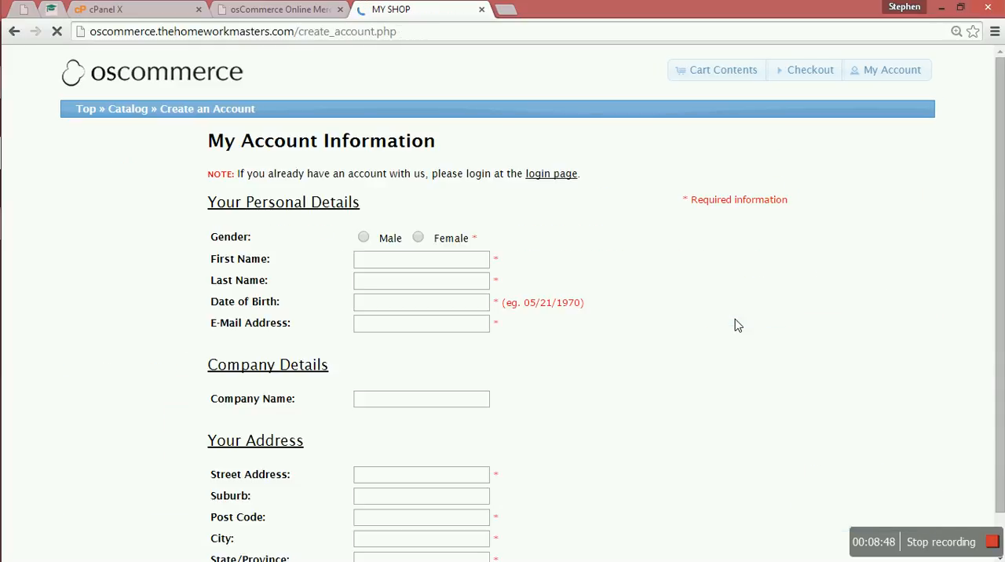
pyautogui.scroll(-5, 738, 325)
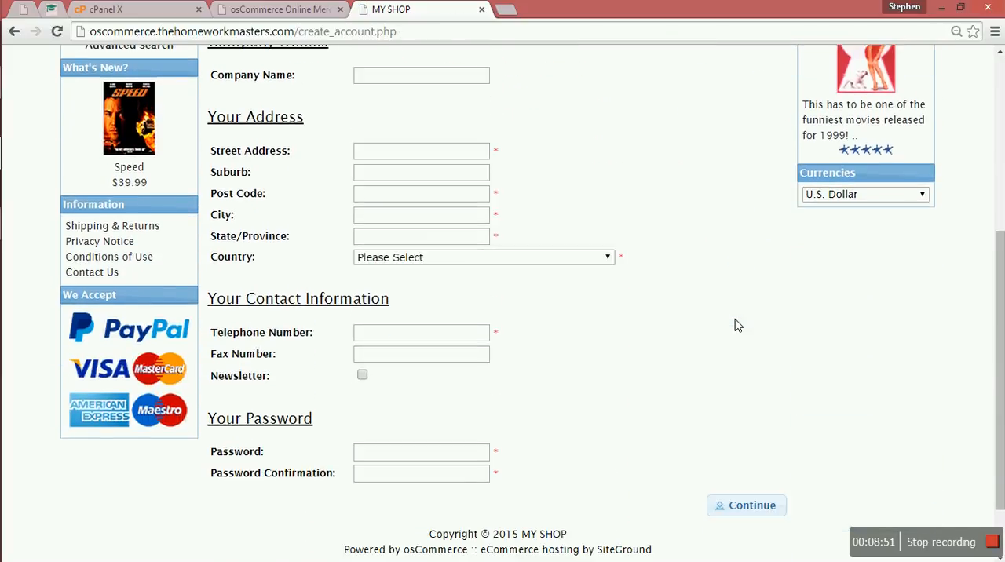
pyautogui.scroll(5, 738, 325)
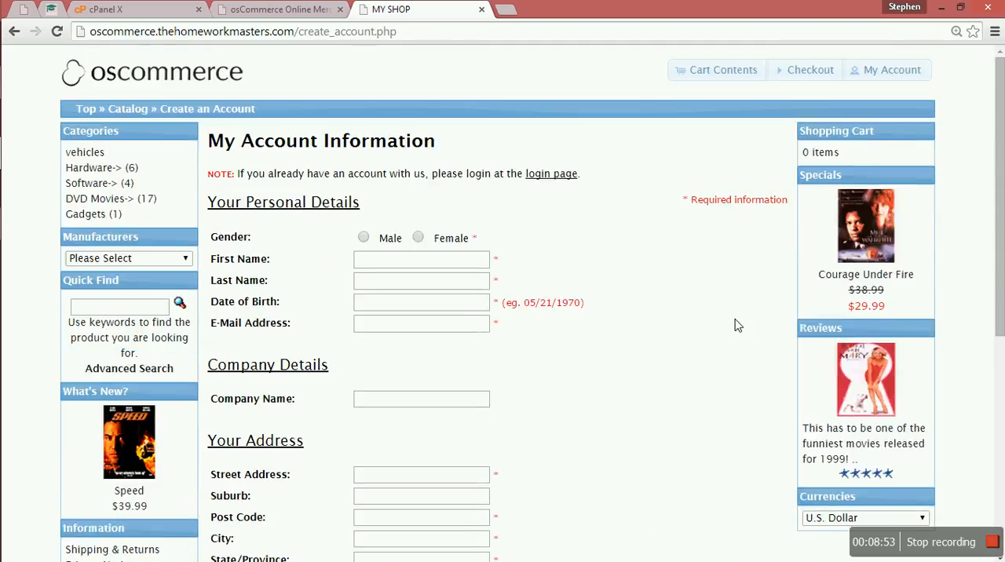
pyautogui.hotkey('alt', 'Left')
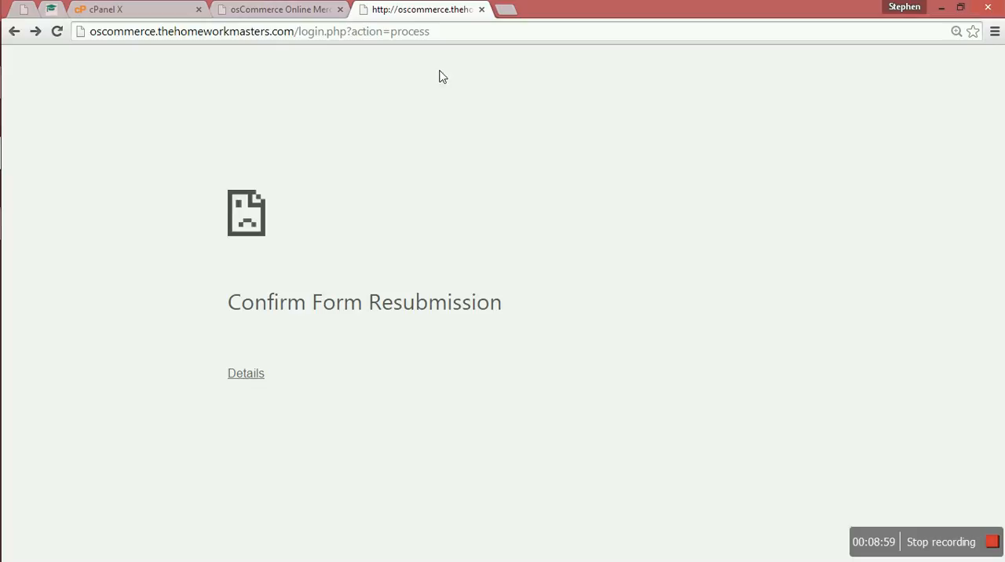
# View the list of specials in the catalog administration, and look at the specials and new products on the MY SHOP home page
pyautogui.click(274, 13)
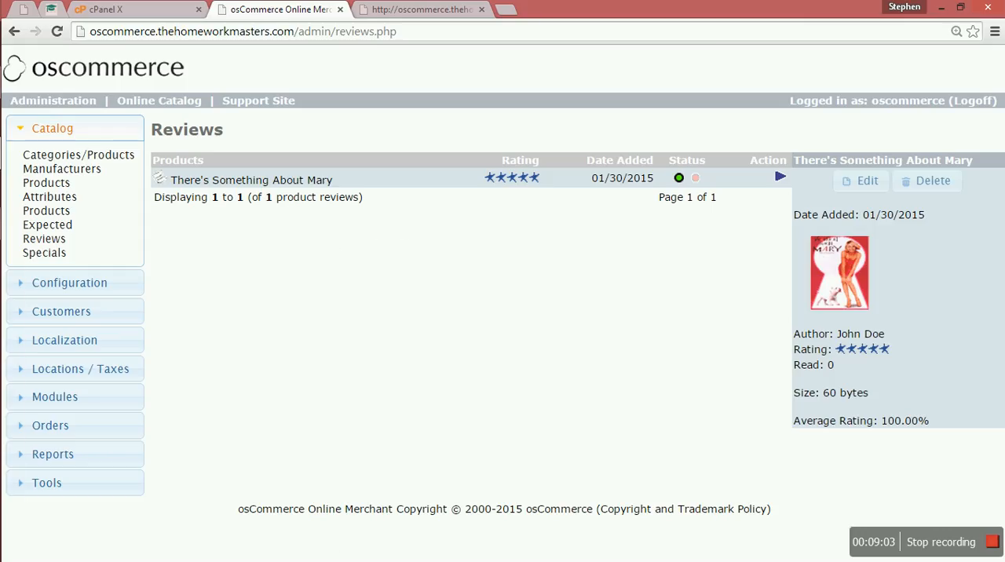
pyautogui.click(50, 255)
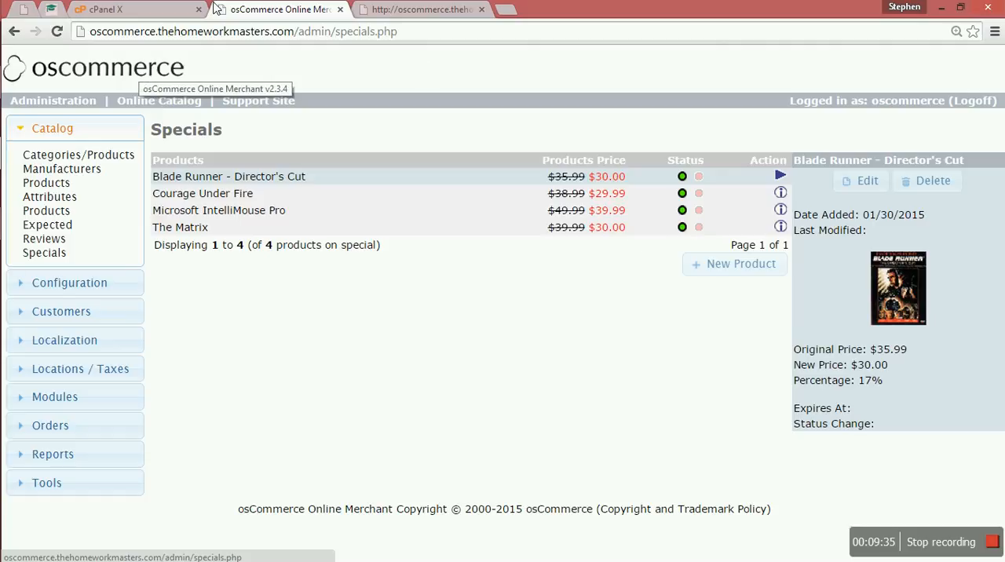
pyautogui.click(378, 10)
pyautogui.click(375, 31)
pyautogui.press('Return')
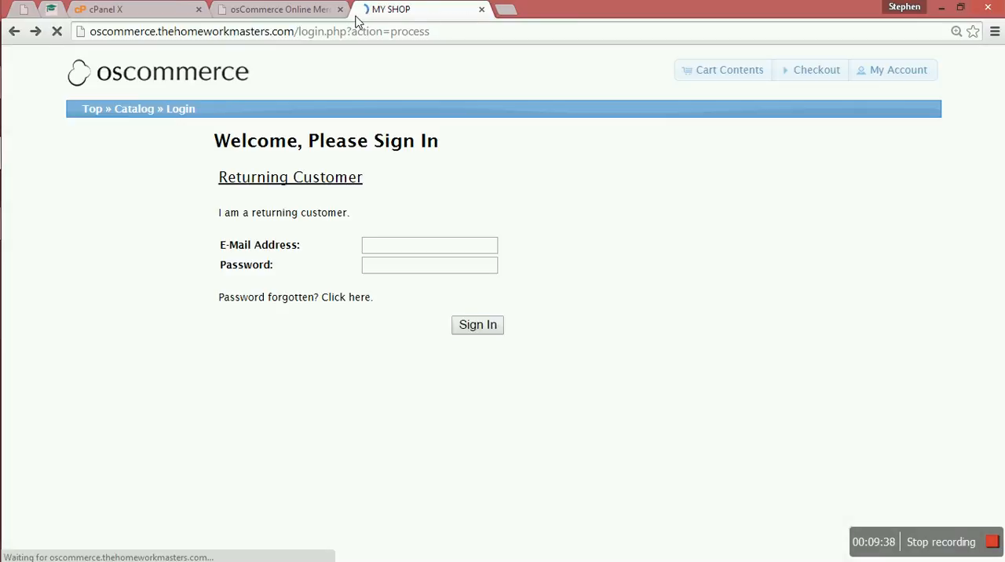
pyautogui.click(320, 11)
pyautogui.click(374, 11)
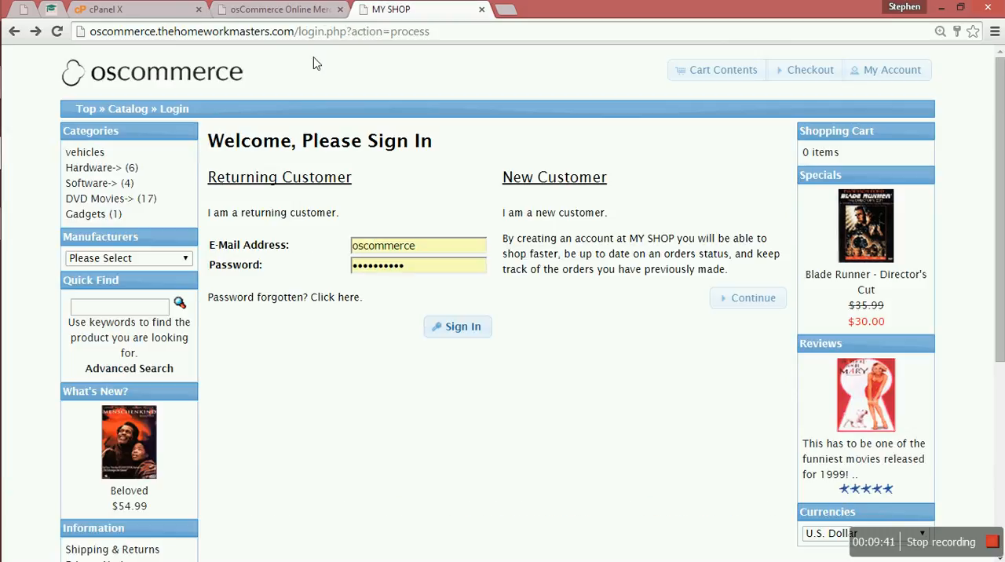
pyautogui.click(143, 75)
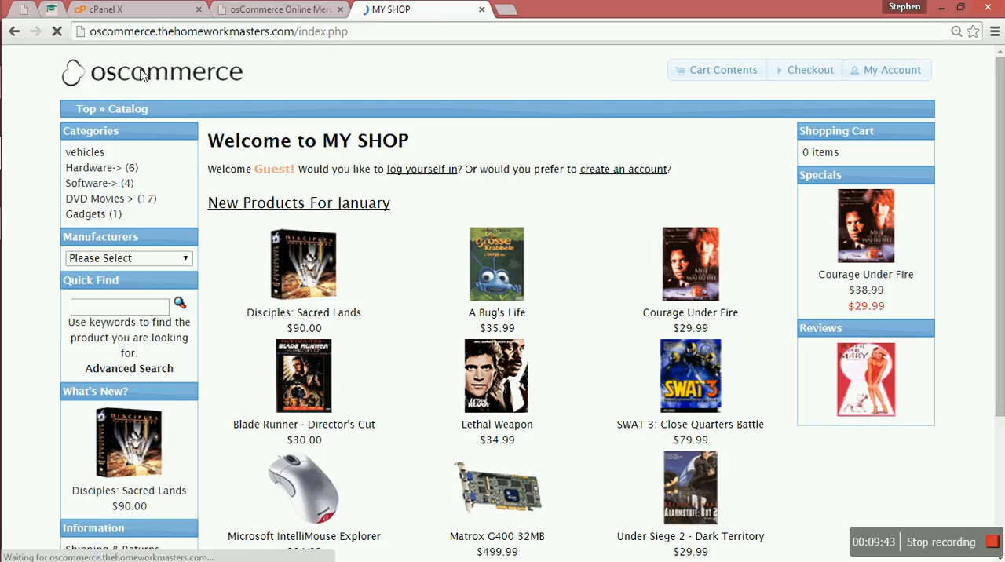
pyautogui.scroll(-4, 233, 232)
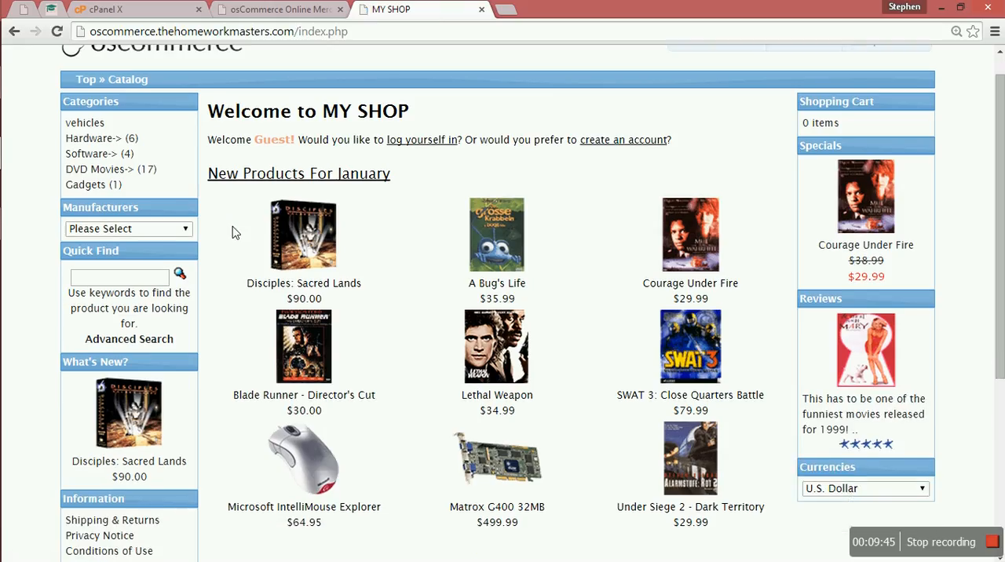
pyautogui.scroll(3, 233, 232)
pyautogui.scroll(2, 232, 233)
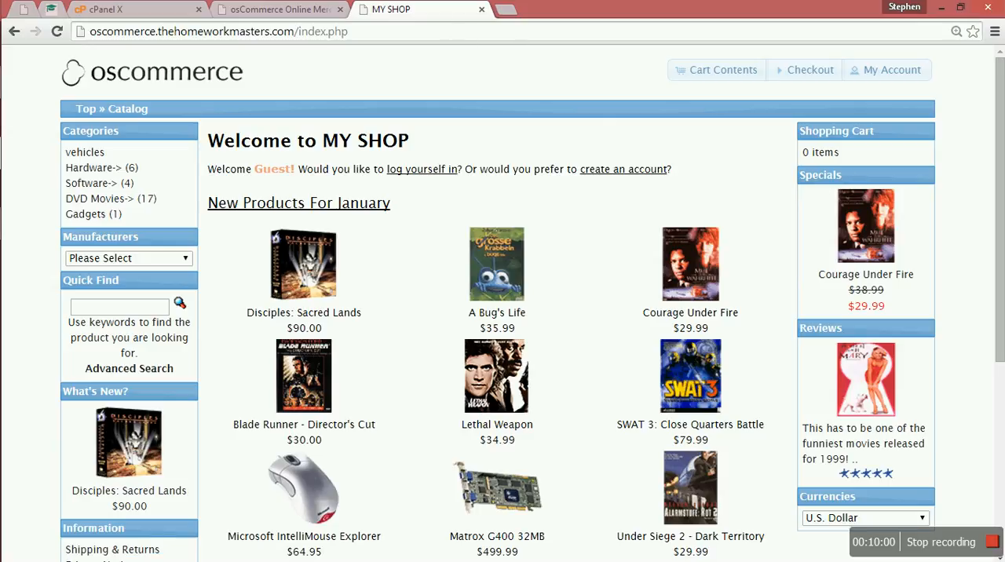
# In the catalog administration, start a new product in the top category and set its available date to 2015-01-29
pyautogui.click(280, 10)
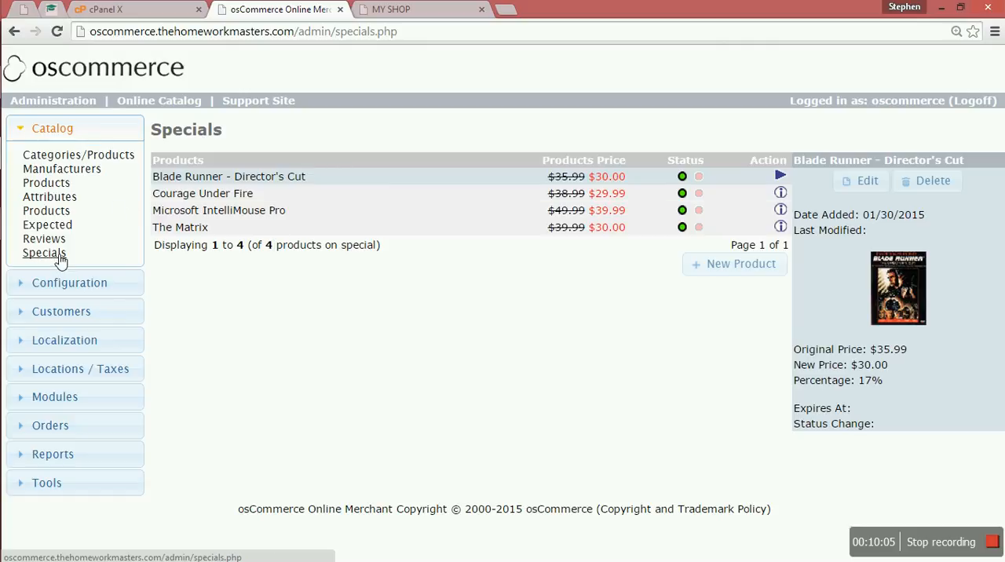
pyautogui.click(102, 157)
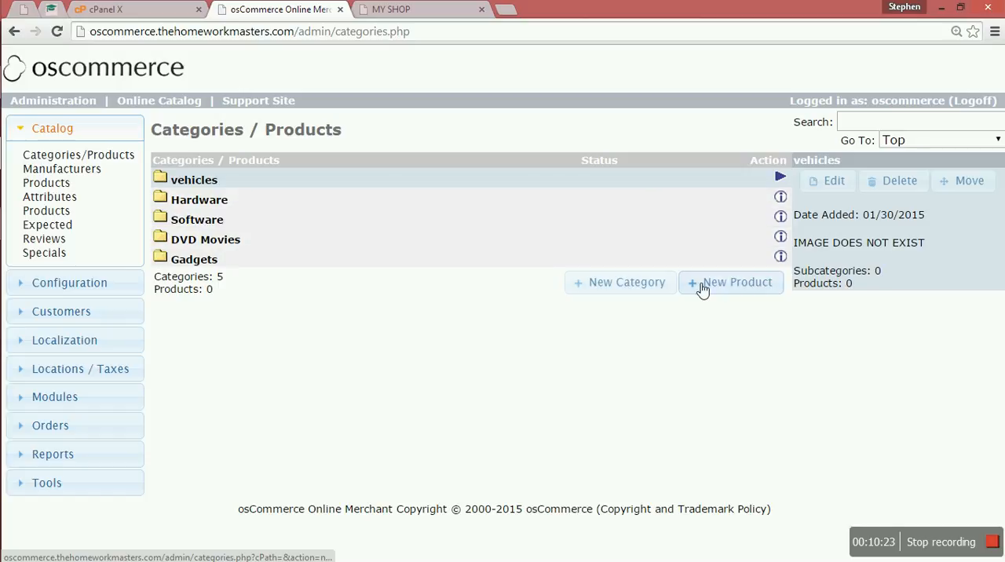
pyautogui.click(739, 285)
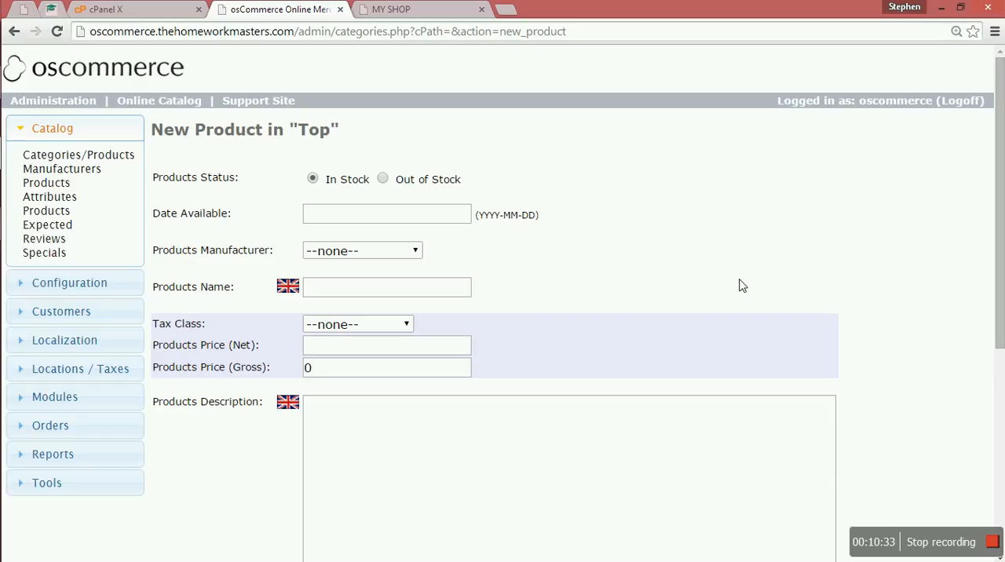
pyautogui.scroll(-1, 743, 286)
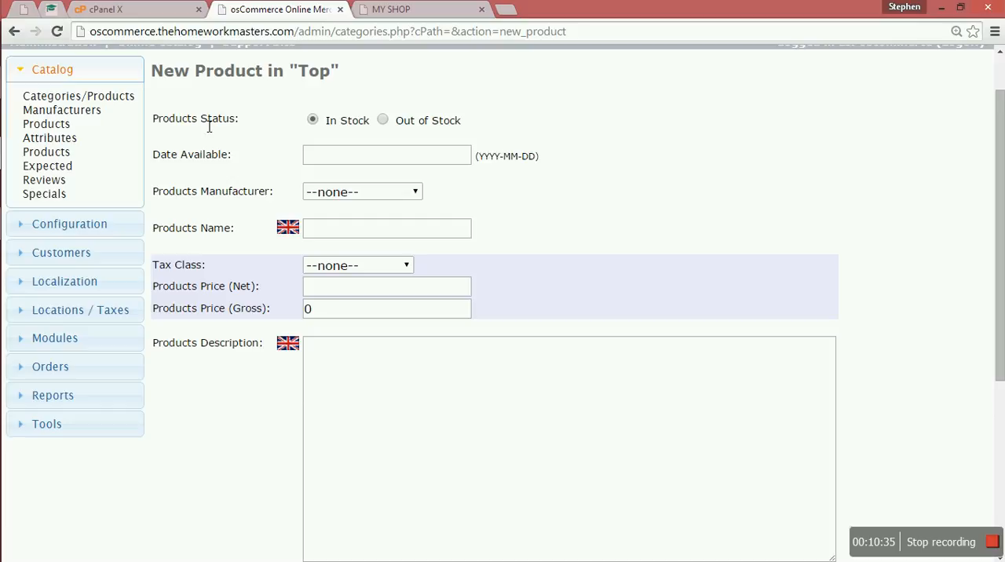
pyautogui.click(358, 165)
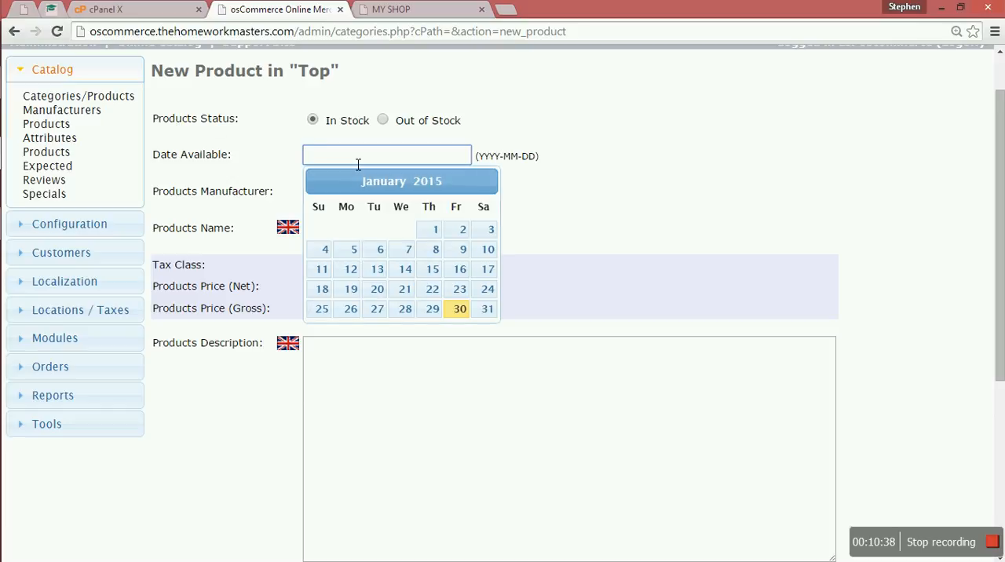
pyautogui.click(442, 312)
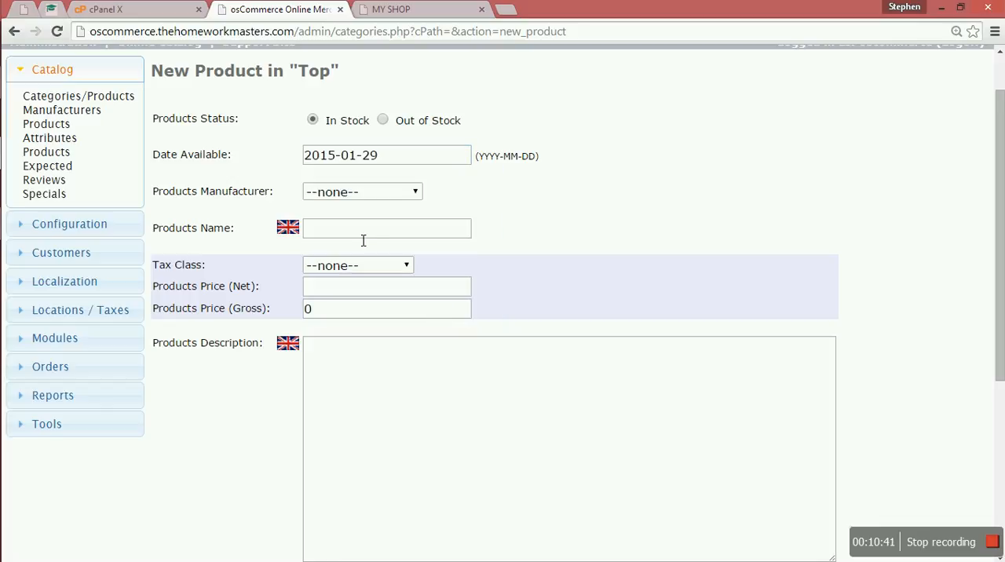
# Set the new product's manufacturer to Sierra and name the product "car"
pyautogui.click(412, 192)
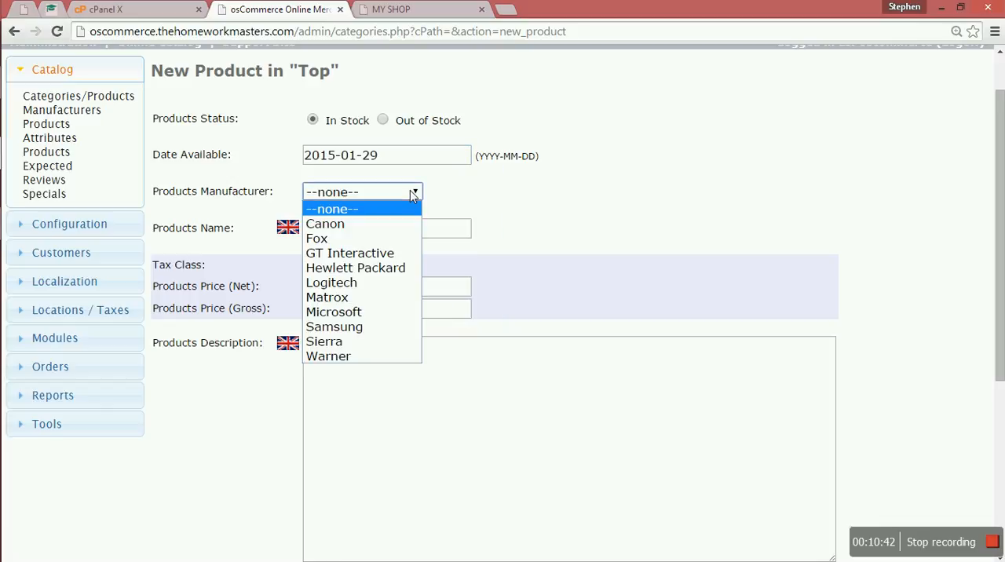
pyautogui.click(326, 340)
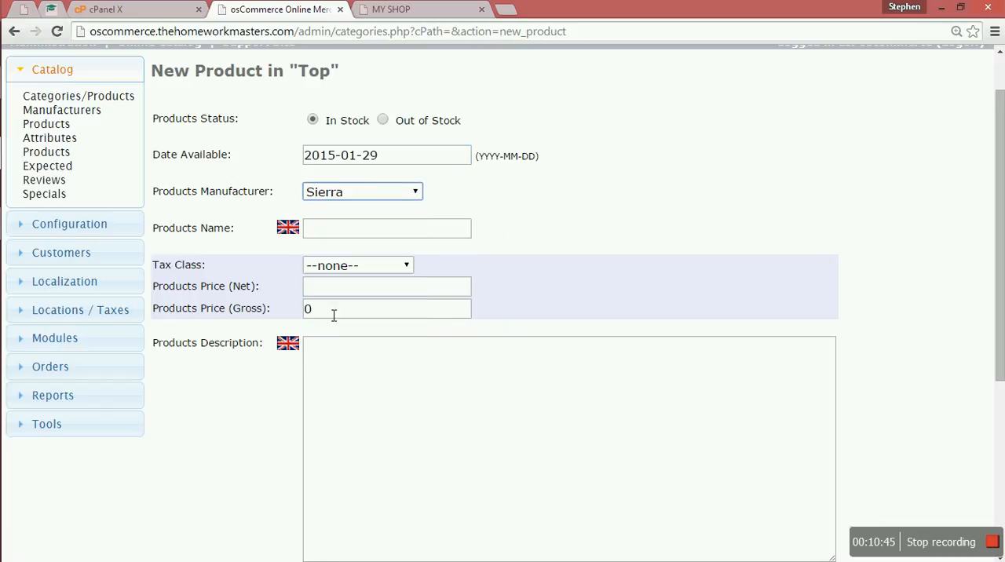
pyautogui.click(348, 239)
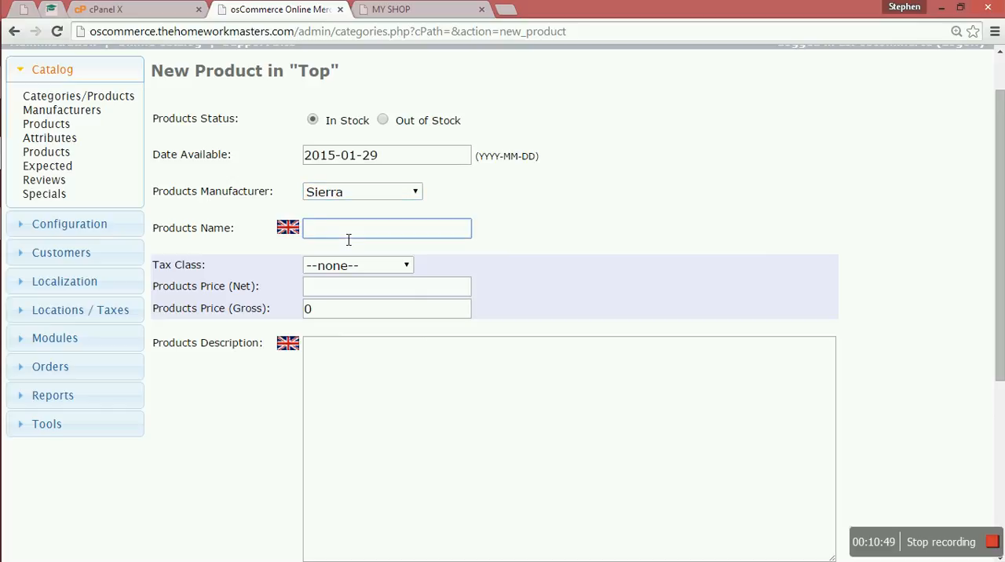
pyautogui.write('car')
# Leave the product's tax class at none, set its net price to 50000 and enter "des" as the description
pyautogui.click(401, 266)
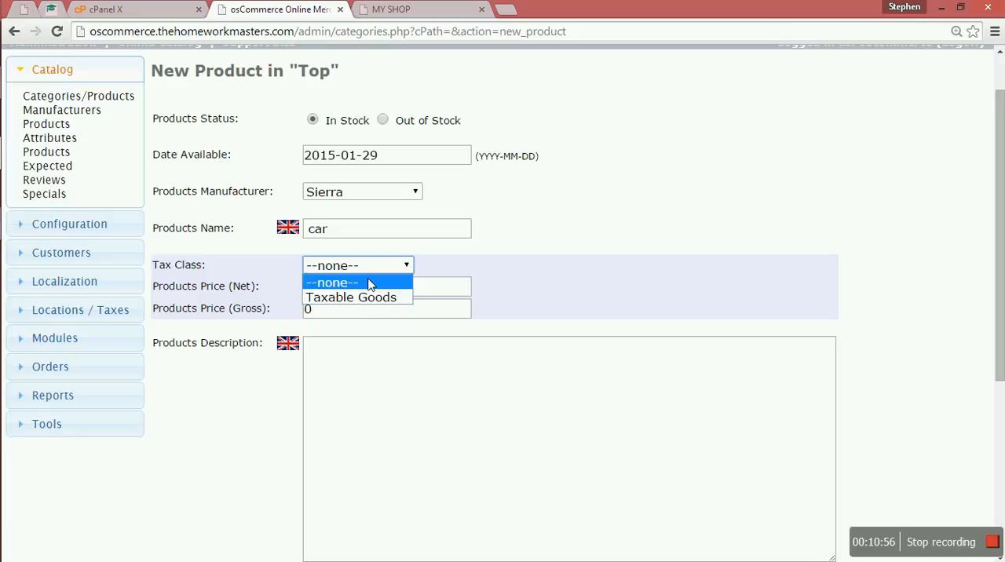
pyautogui.click(370, 285)
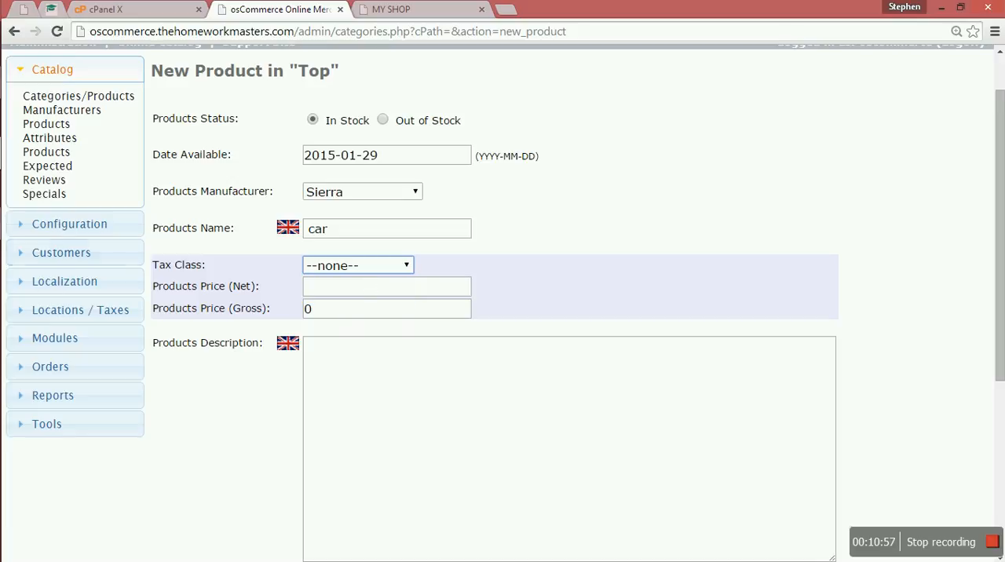
pyautogui.click(335, 296)
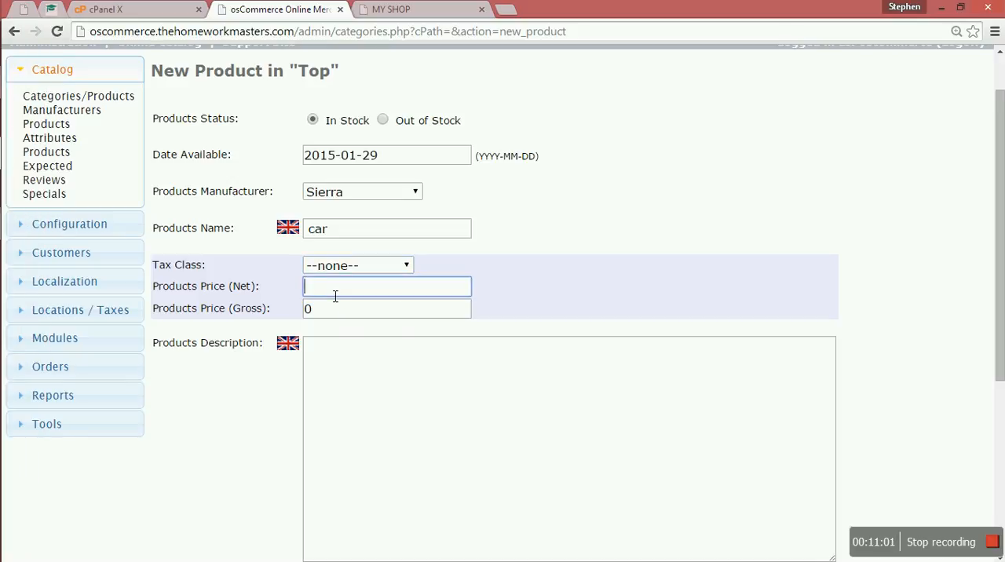
pyautogui.write('50000')
pyautogui.click(523, 352)
pyautogui.write('des')
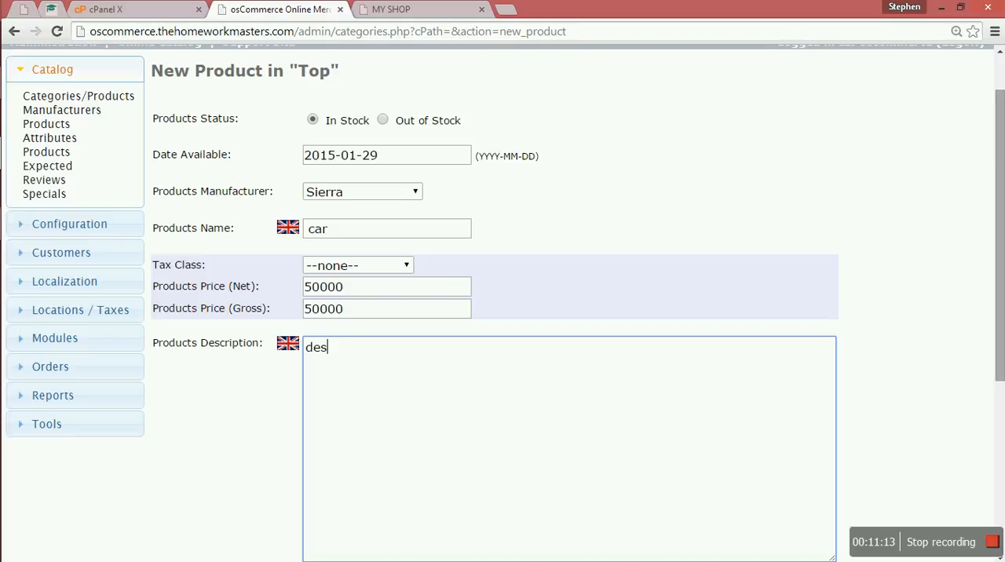
# Set the product's quantity to 56 and enter "model" as its model
pyautogui.moveTo(1001, 229); pyautogui.dragTo(943, 440)
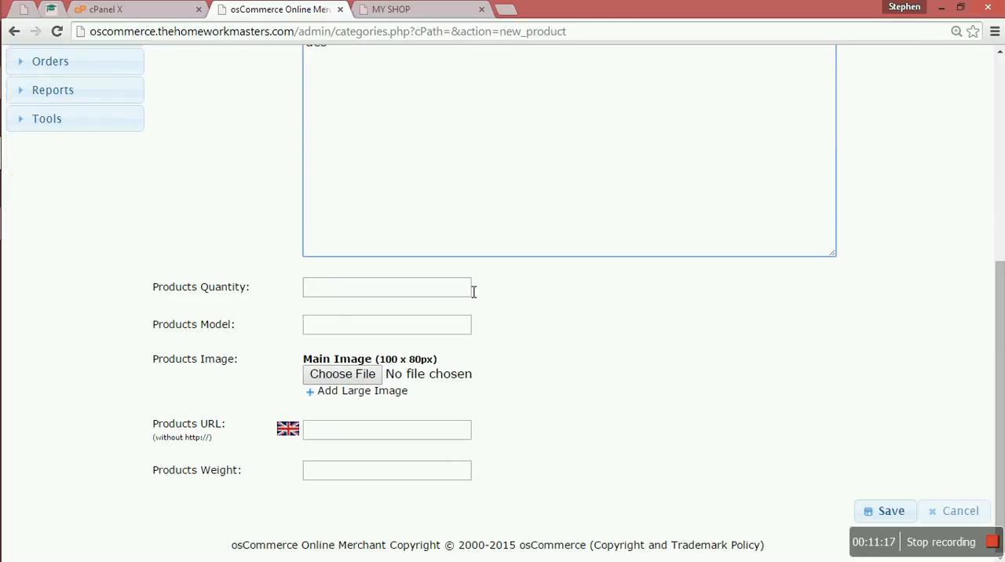
pyautogui.click(330, 288)
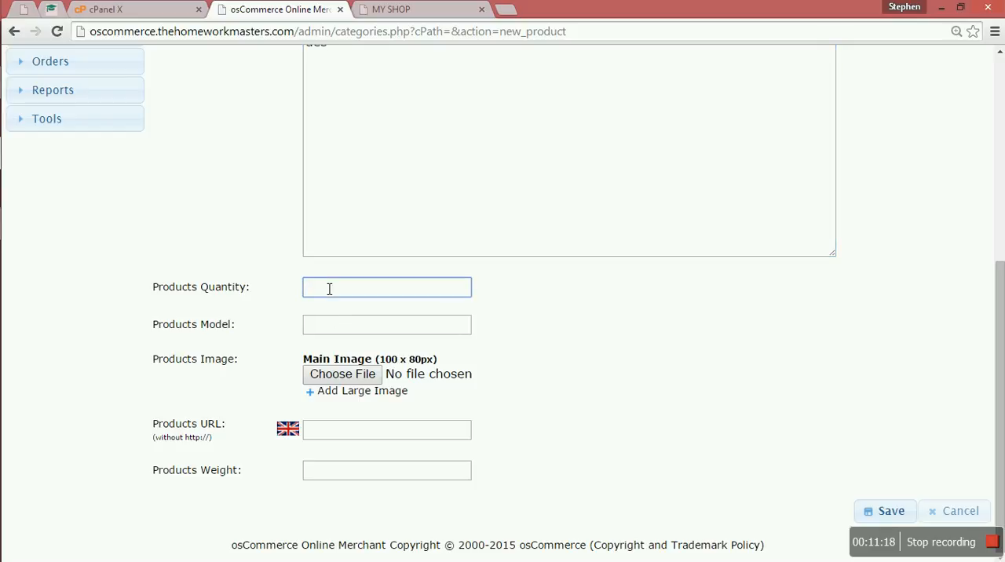
pyautogui.write('56')
pyautogui.click(321, 333)
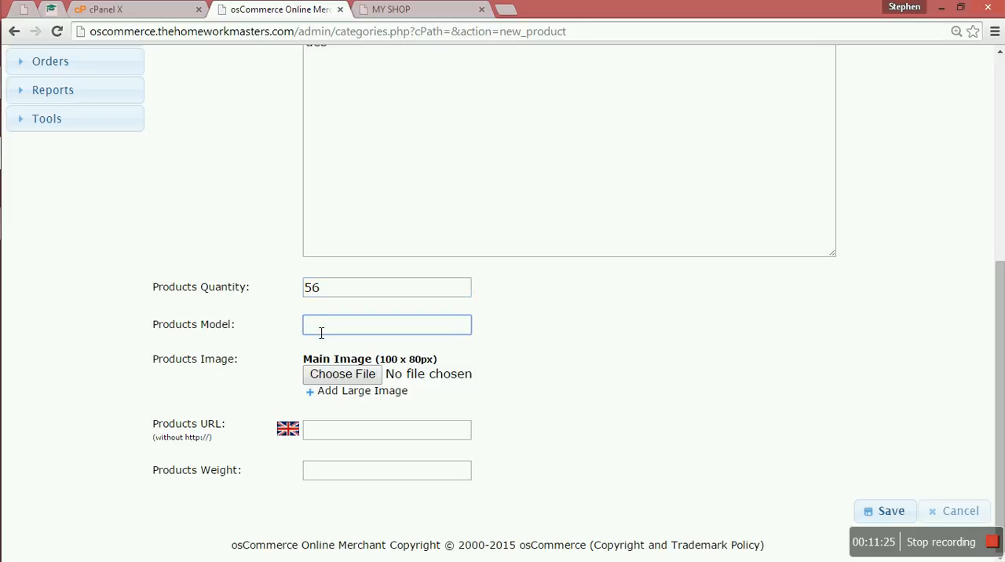
pyautogui.write('model')
# On the MY SHOP storefront, open the product page of "Disciples: Sacred Lands" and select its web address
pyautogui.click(470, 10)
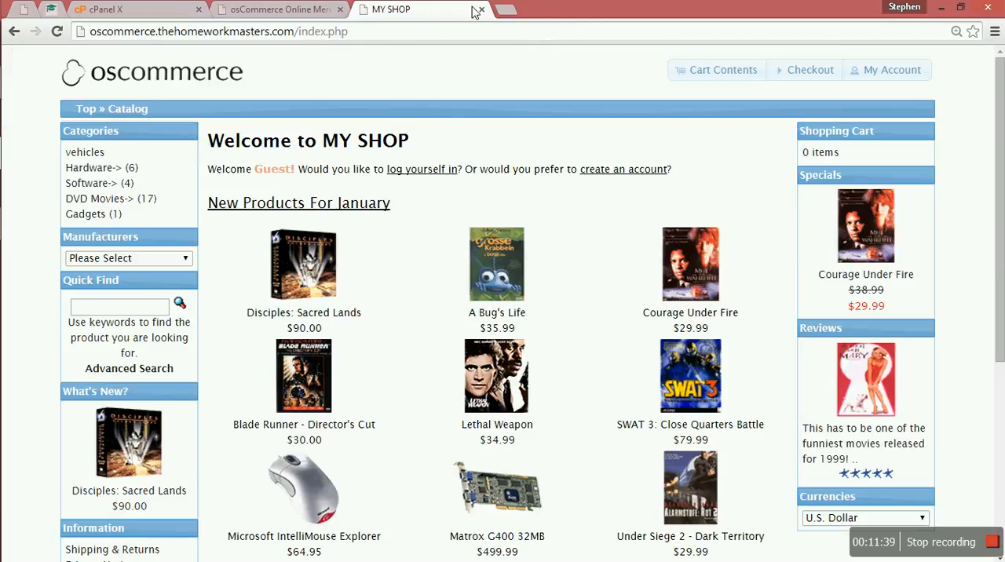
pyautogui.click(318, 298)
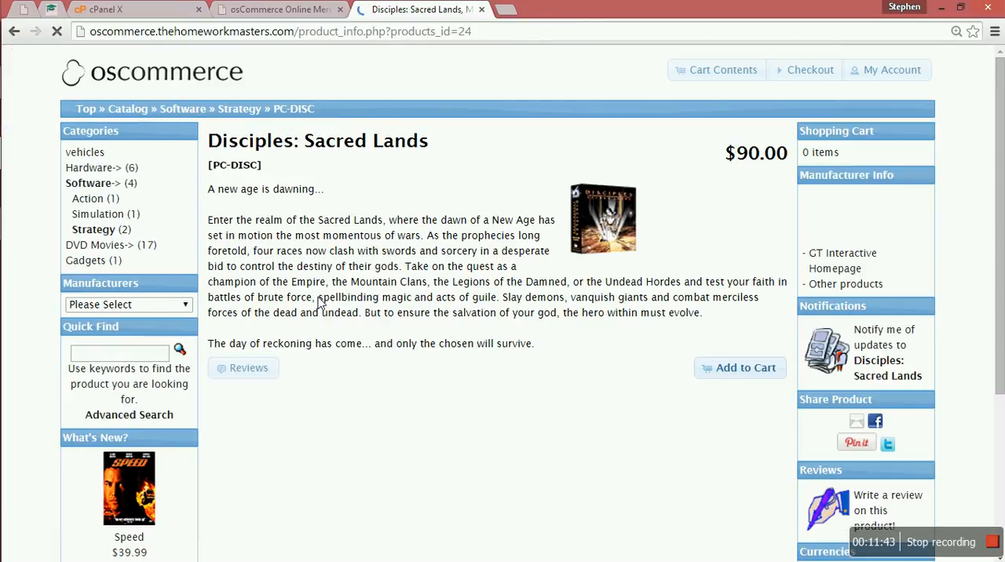
pyautogui.click(408, 33)
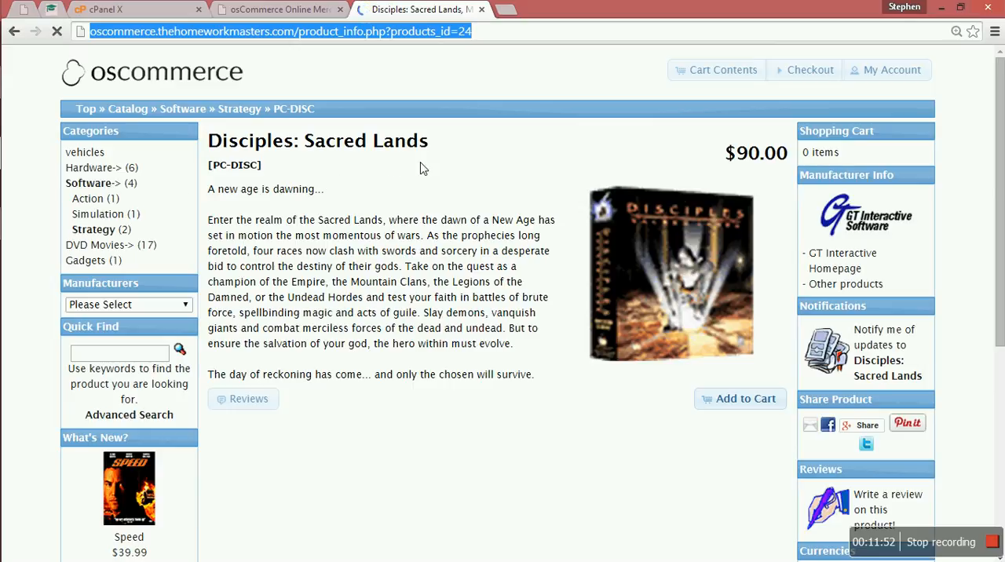
# Return to the new product form in the osCommerce administration and save the product, leaving its URL and weight blank
pyautogui.click(267, 10)
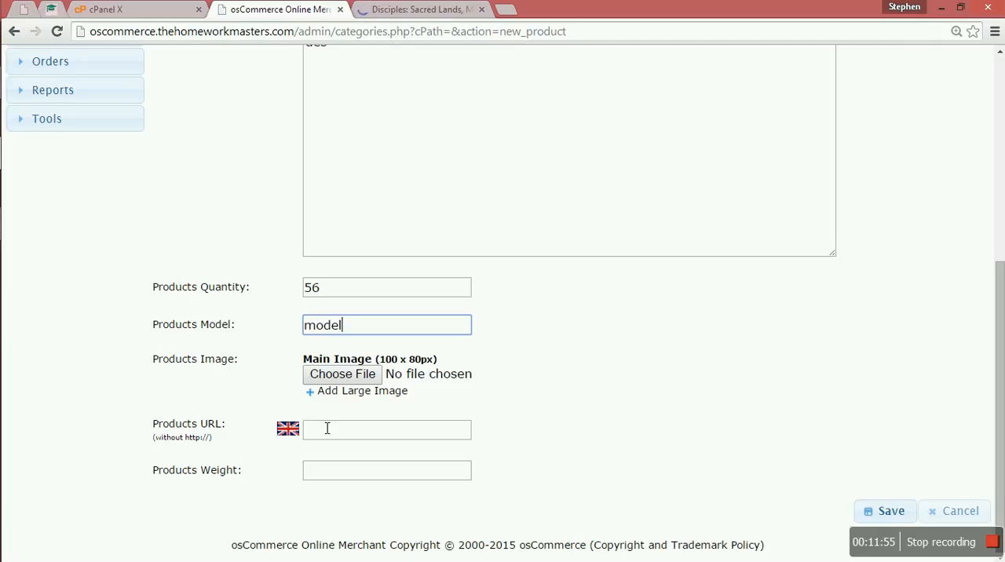
pyautogui.click(346, 476)
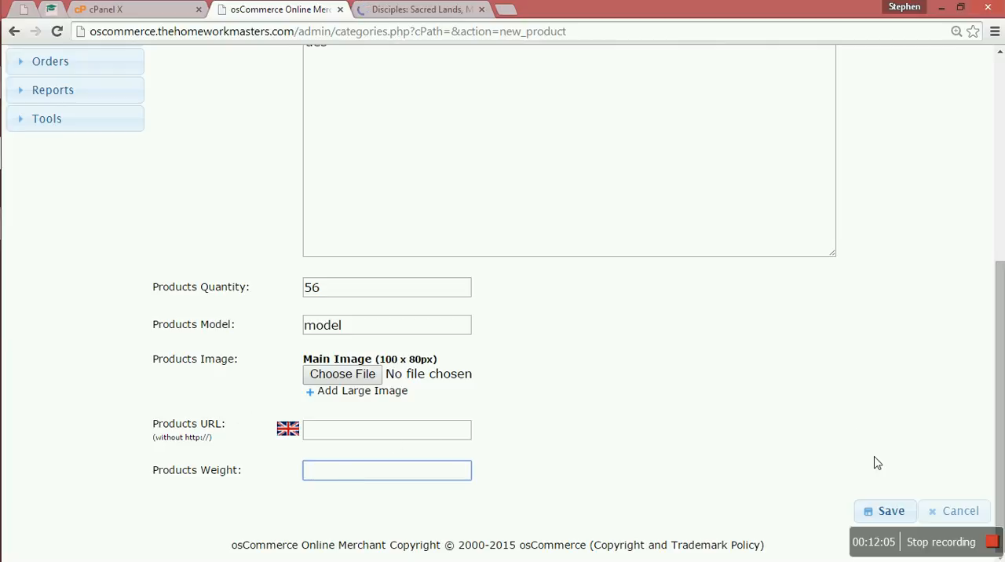
pyautogui.click(884, 513)
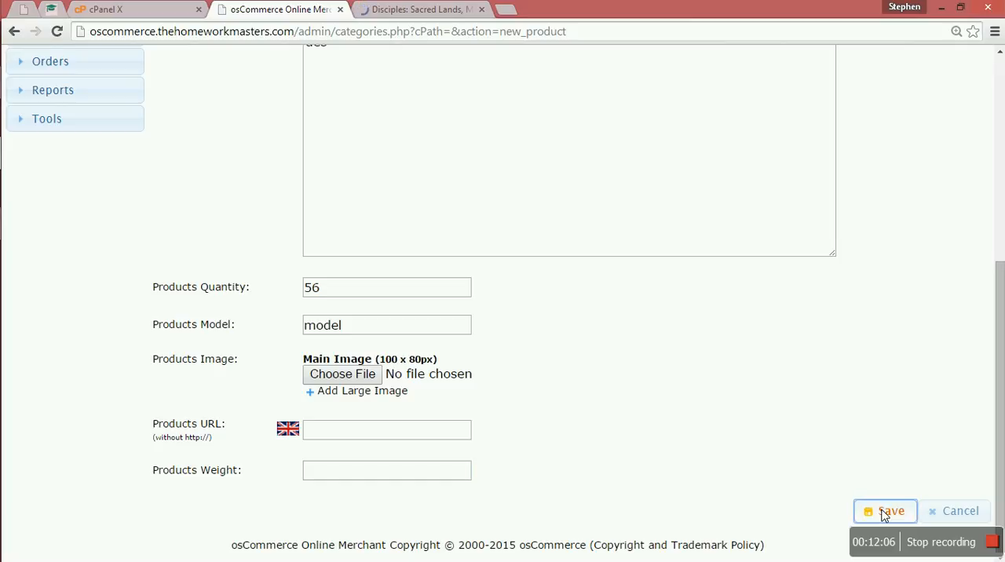
pyautogui.click(885, 514)
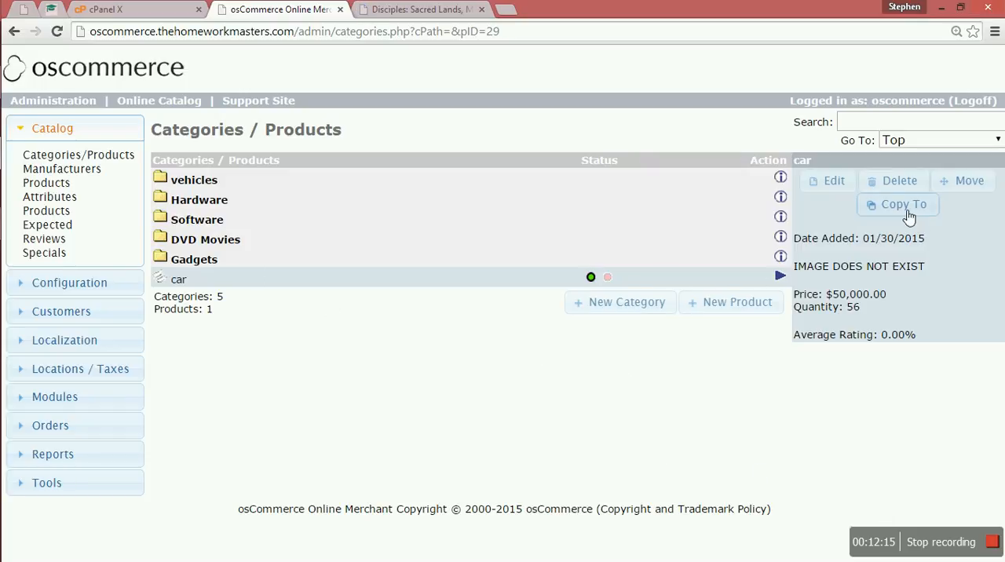
# Open the saved product "car" for editing and look through its details from status to weight
pyautogui.click(837, 181)
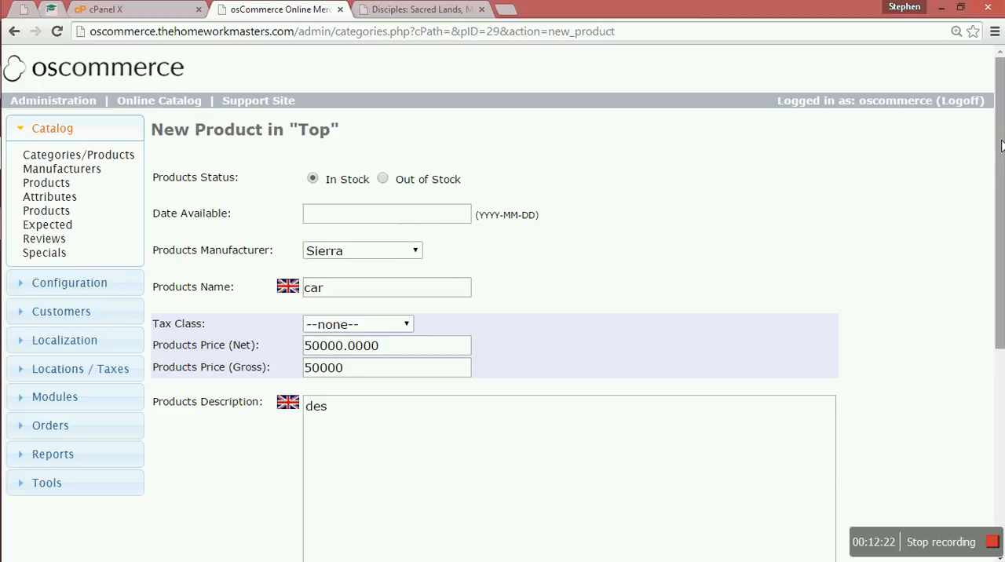
pyautogui.moveTo(1001, 146); pyautogui.dragTo(949, 360)
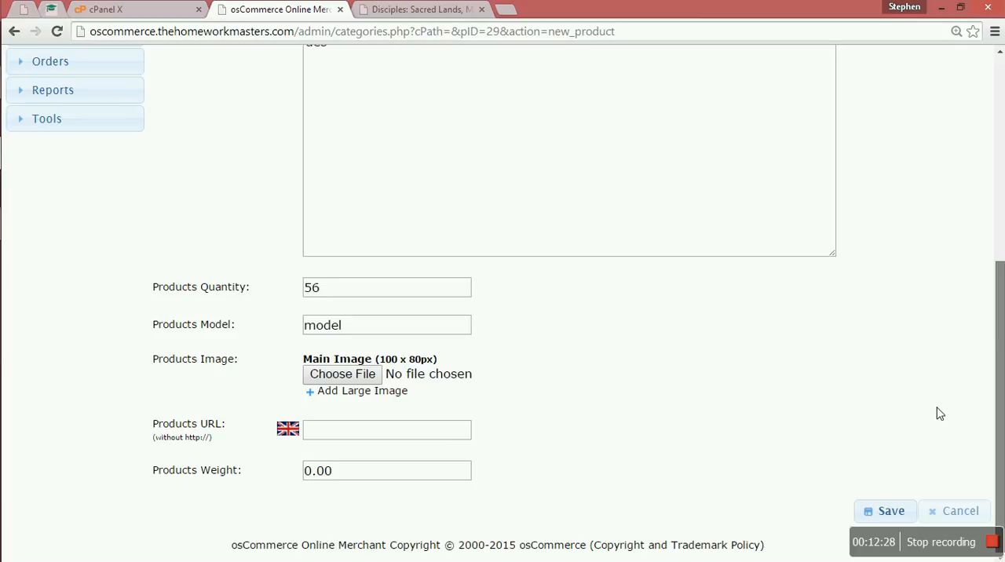
pyautogui.scroll(5, 940, 414)
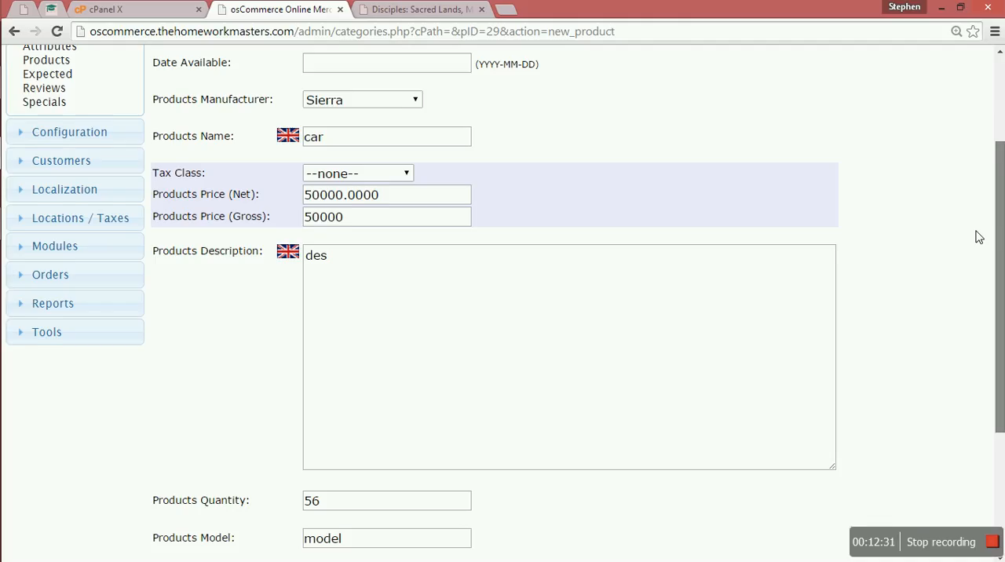